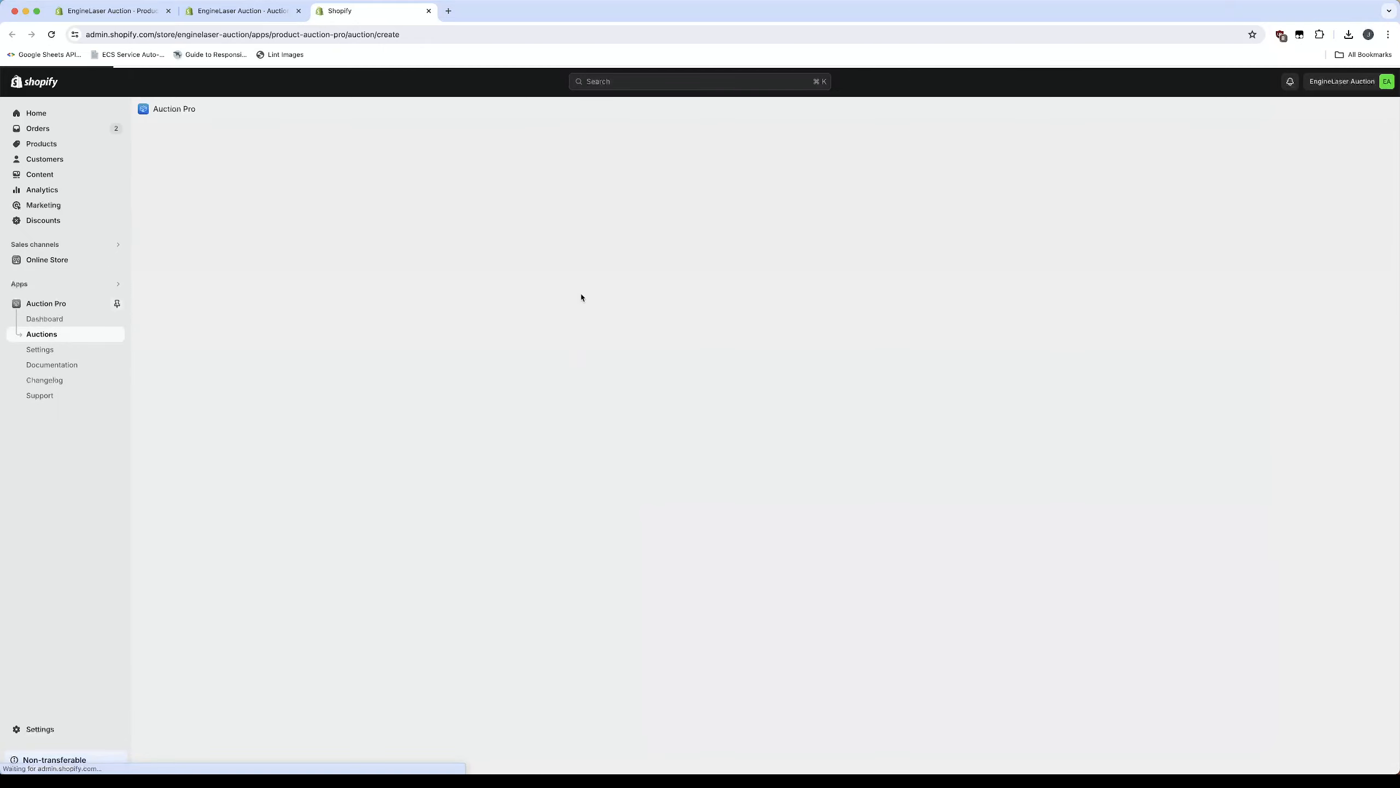
- Give the new auction the title "Test auction" and the description "Test"
click(564, 219)
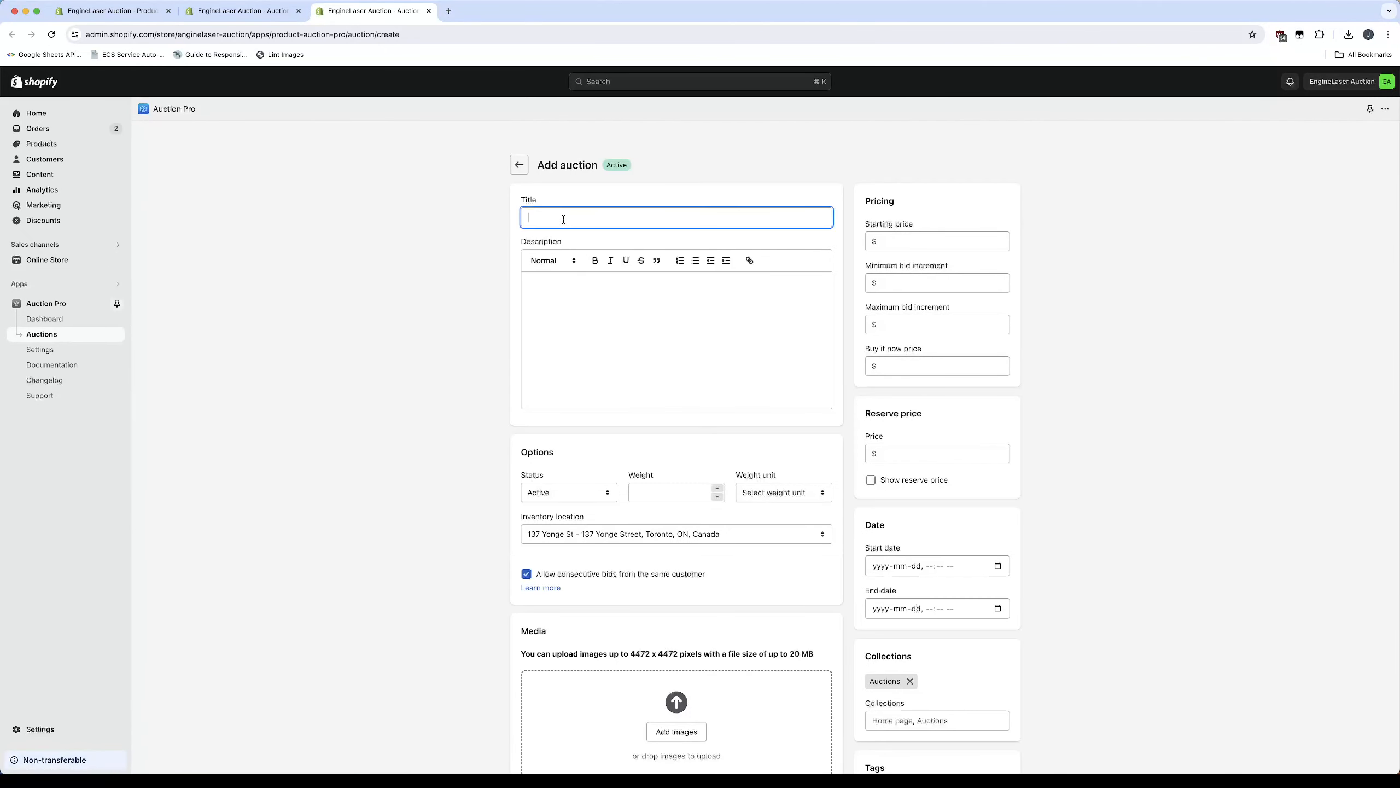
text(Tes)
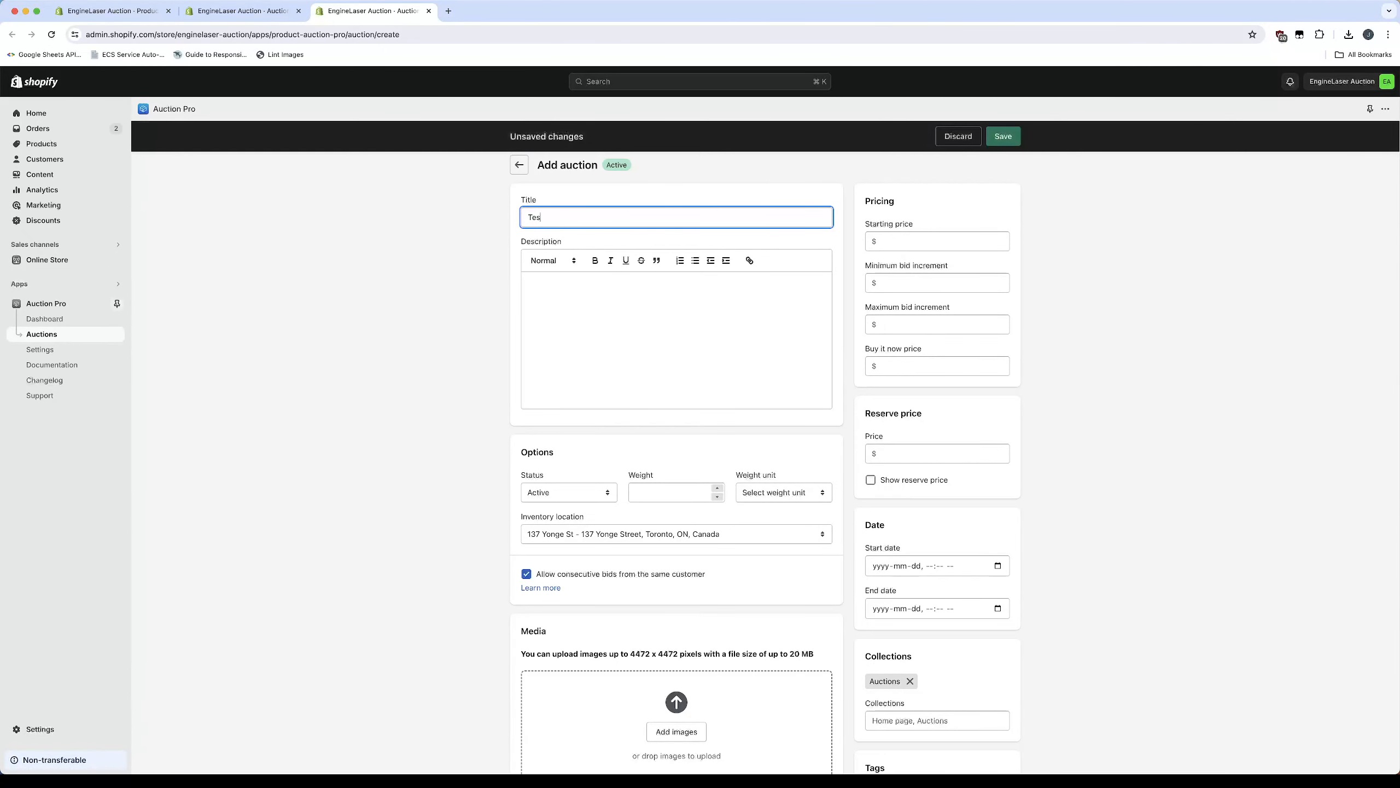
text(t auction)
click(557, 314)
text(Test)
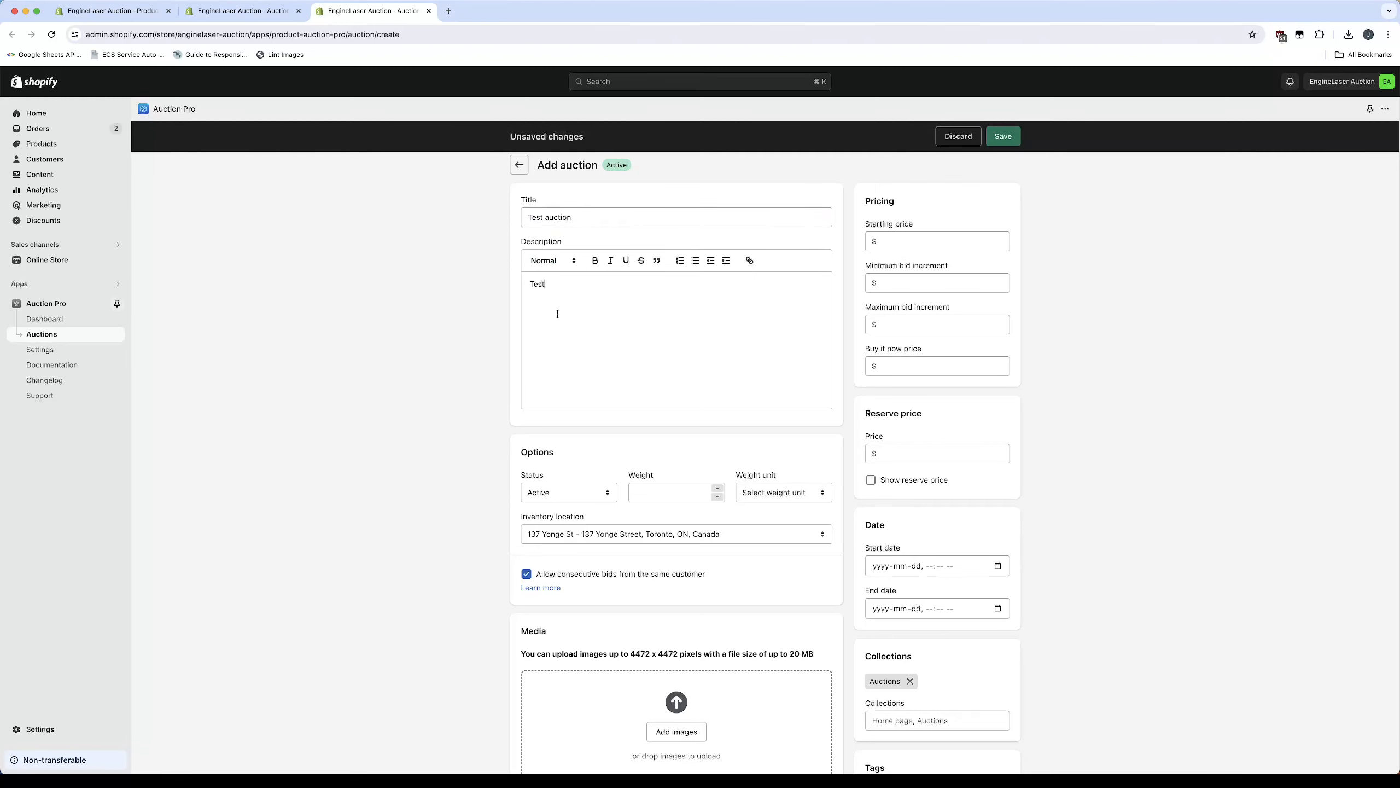
- Set the auction item's weight to 1 lb in the options
click(717, 488)
click(766, 497)
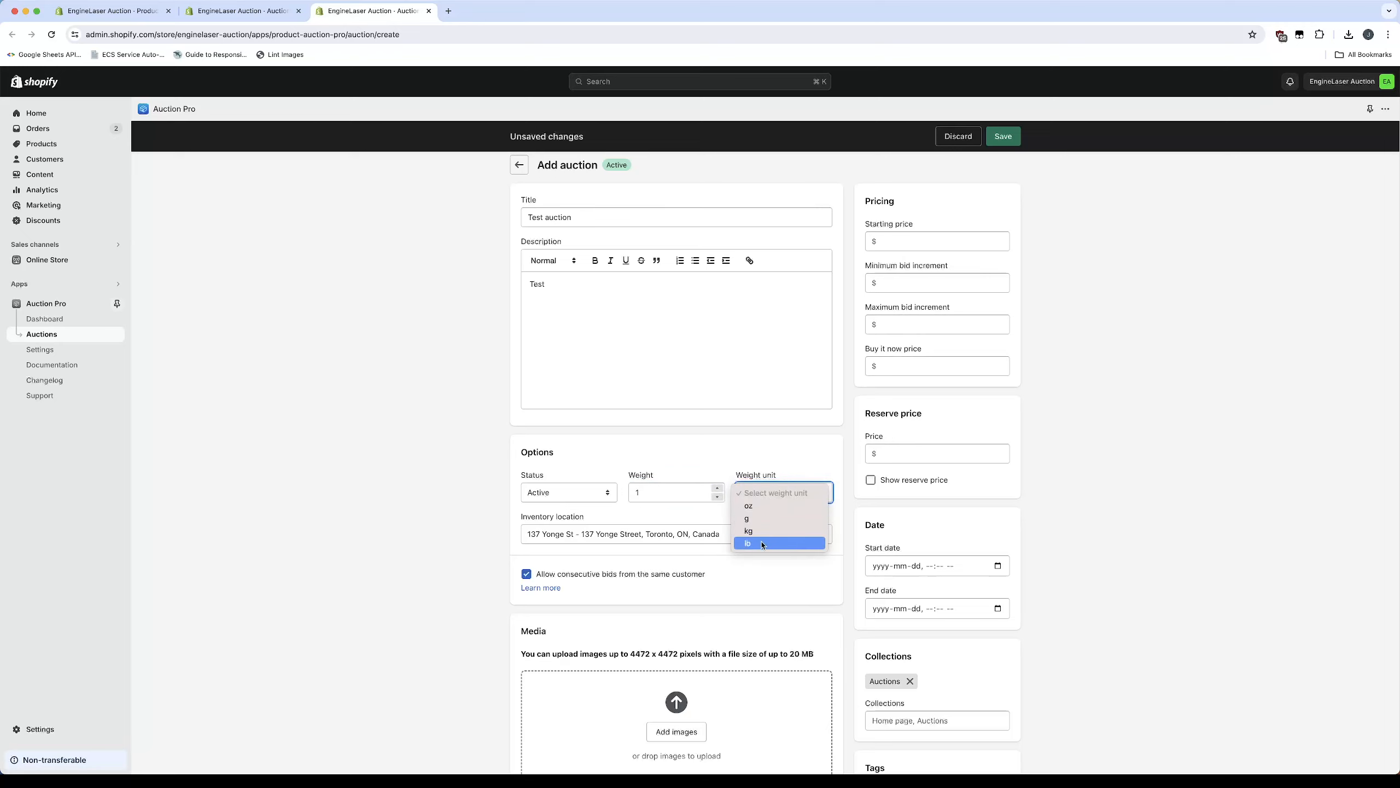
click(762, 563)
- Upload white-tshirt.jpg from the Downloads folder as the auction's media image
scroll(762, 563, down, 3)
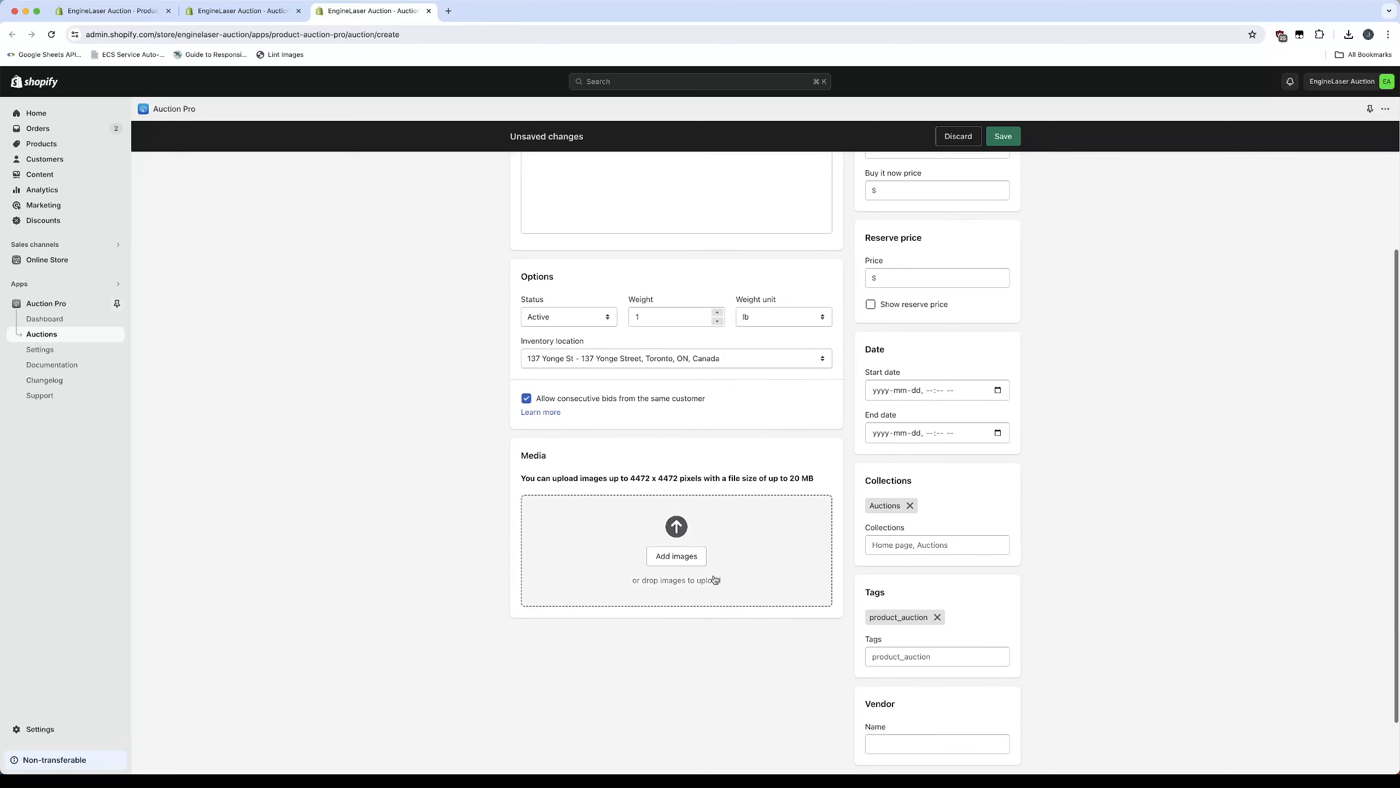
click(683, 562)
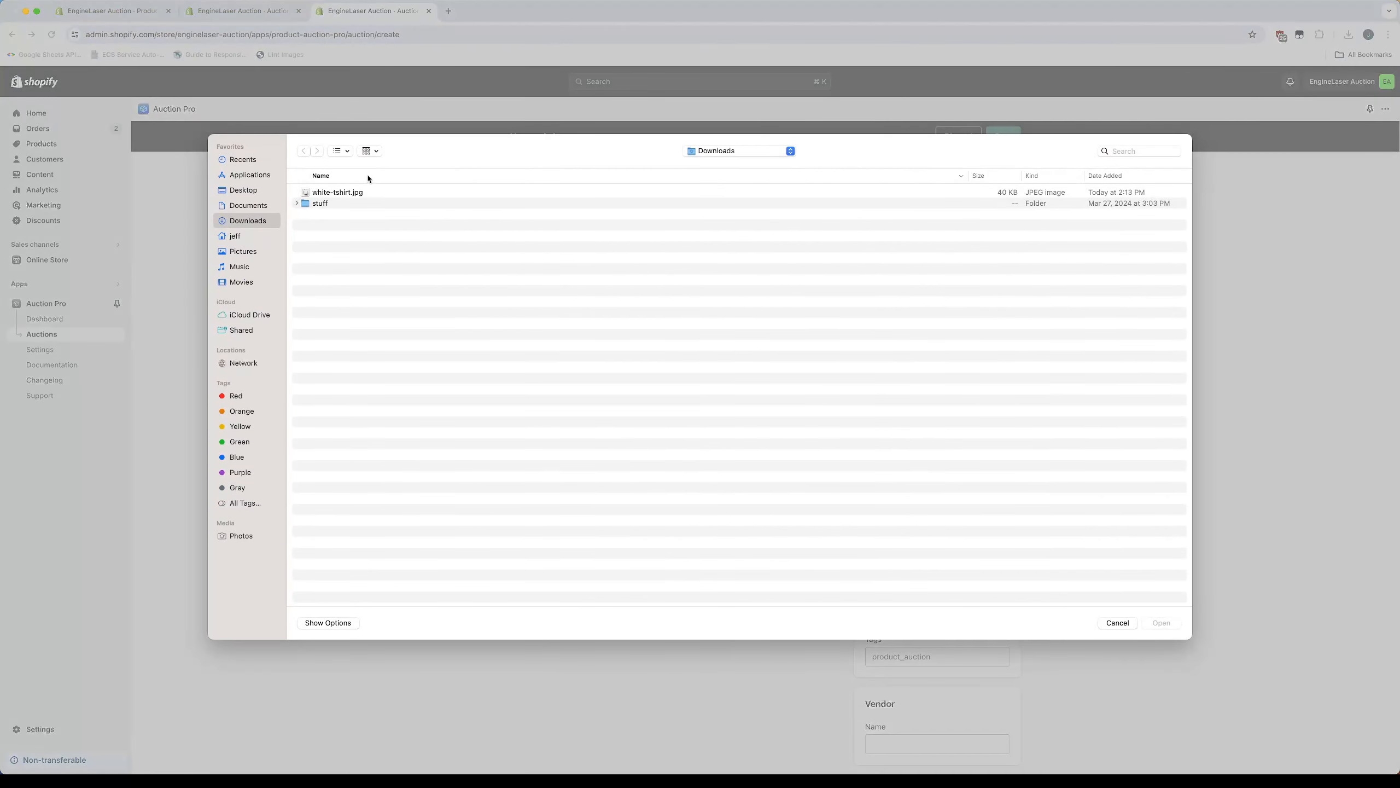
click(353, 193)
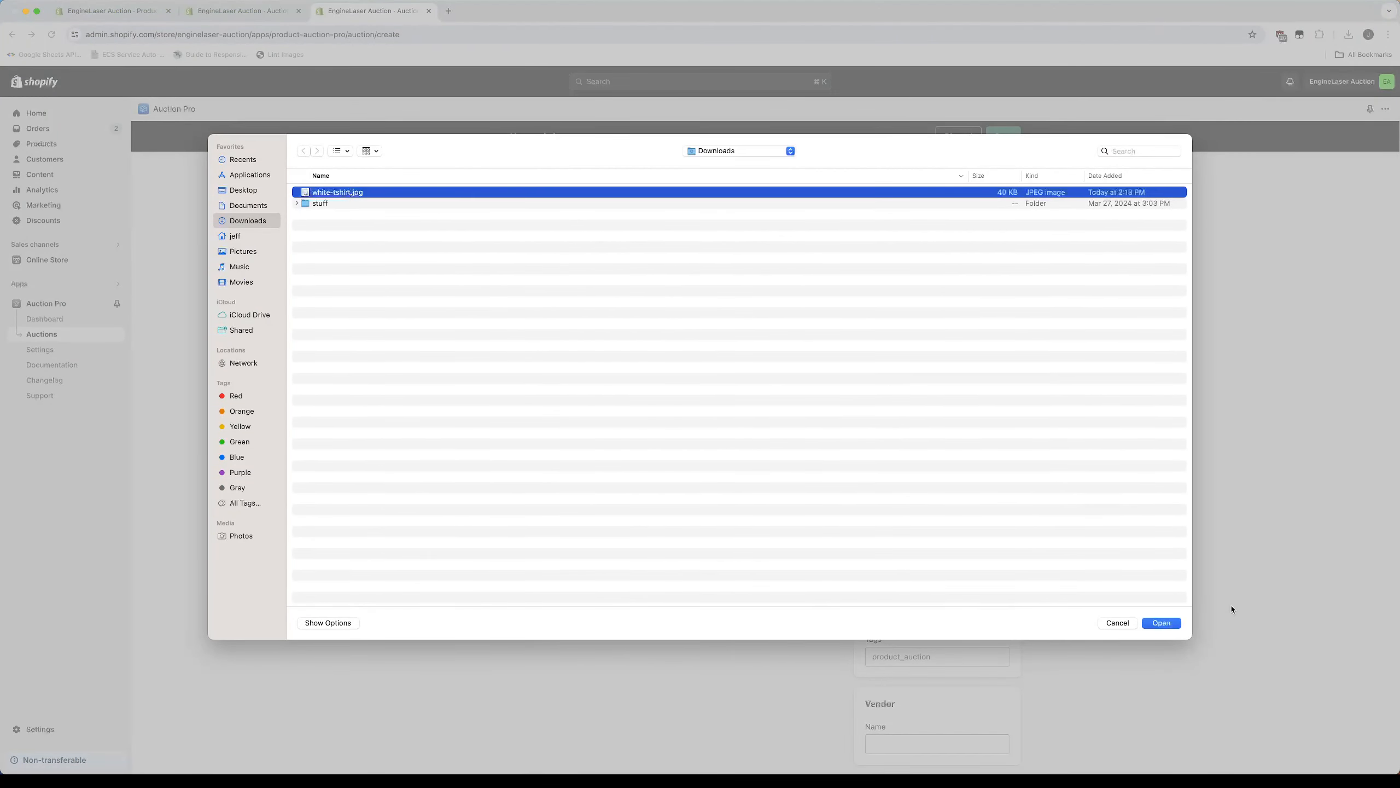
click(1161, 622)
- Set the starting price to $1, the minimum bid increment to $1 and the buy it now price to $99
scroll(918, 309, up, 3)
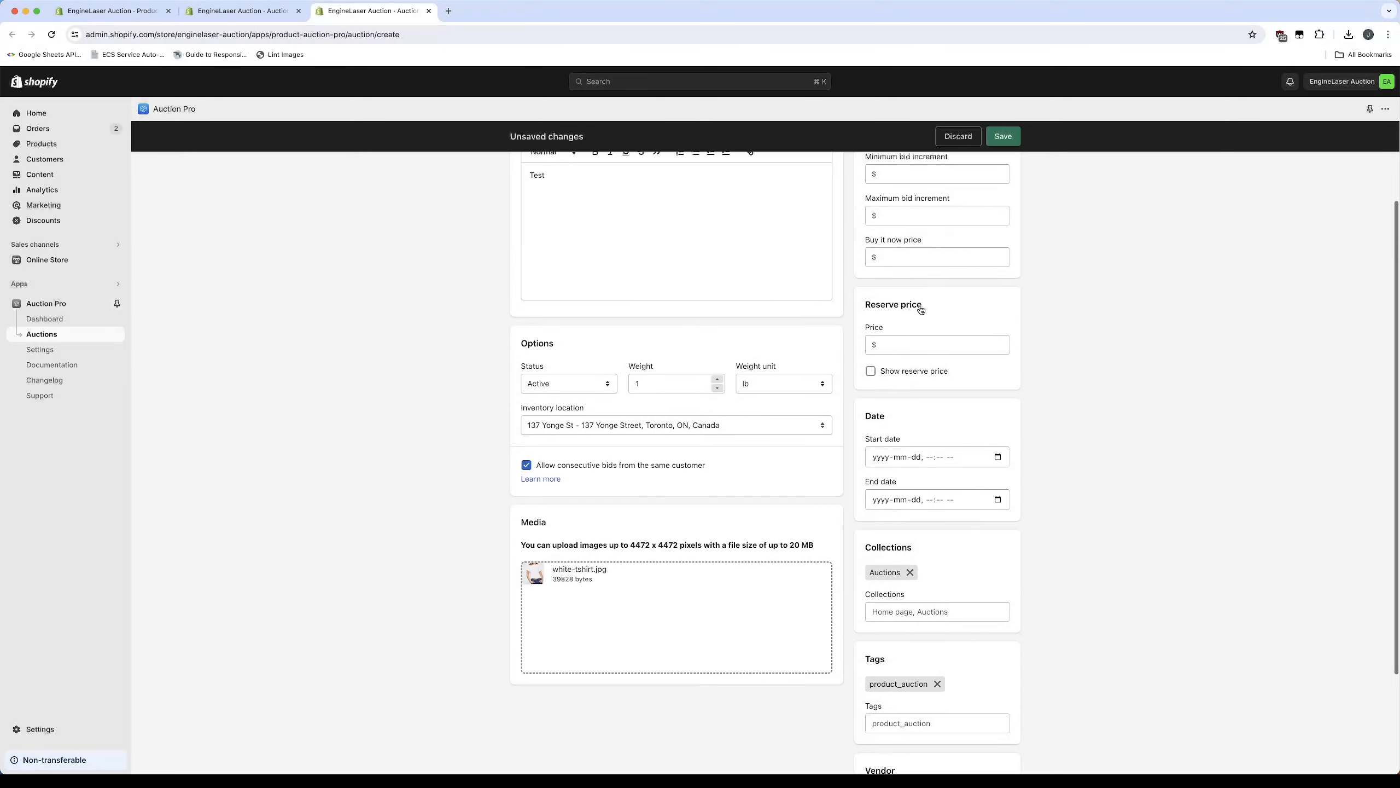
click(903, 241)
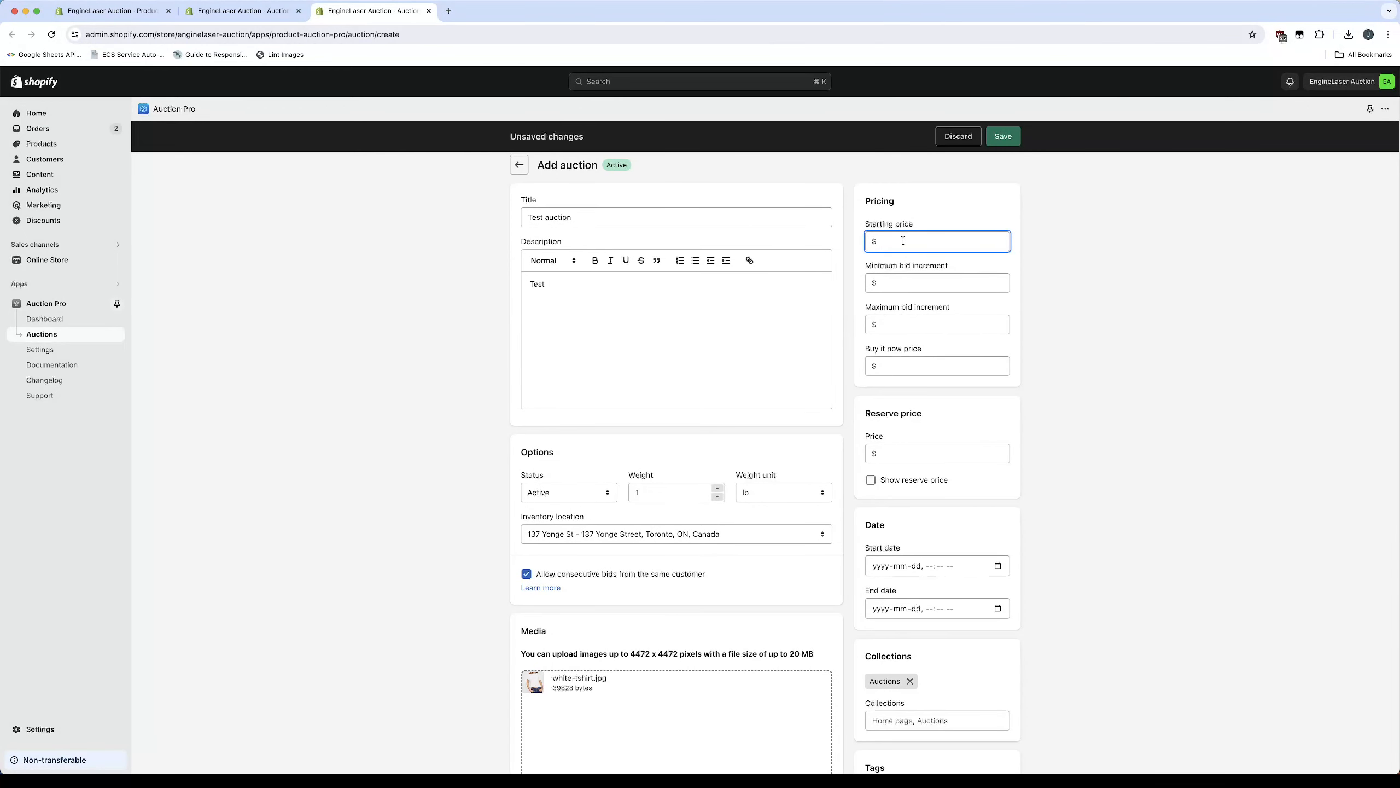
key(Tab)
text(1)
key(Tab)
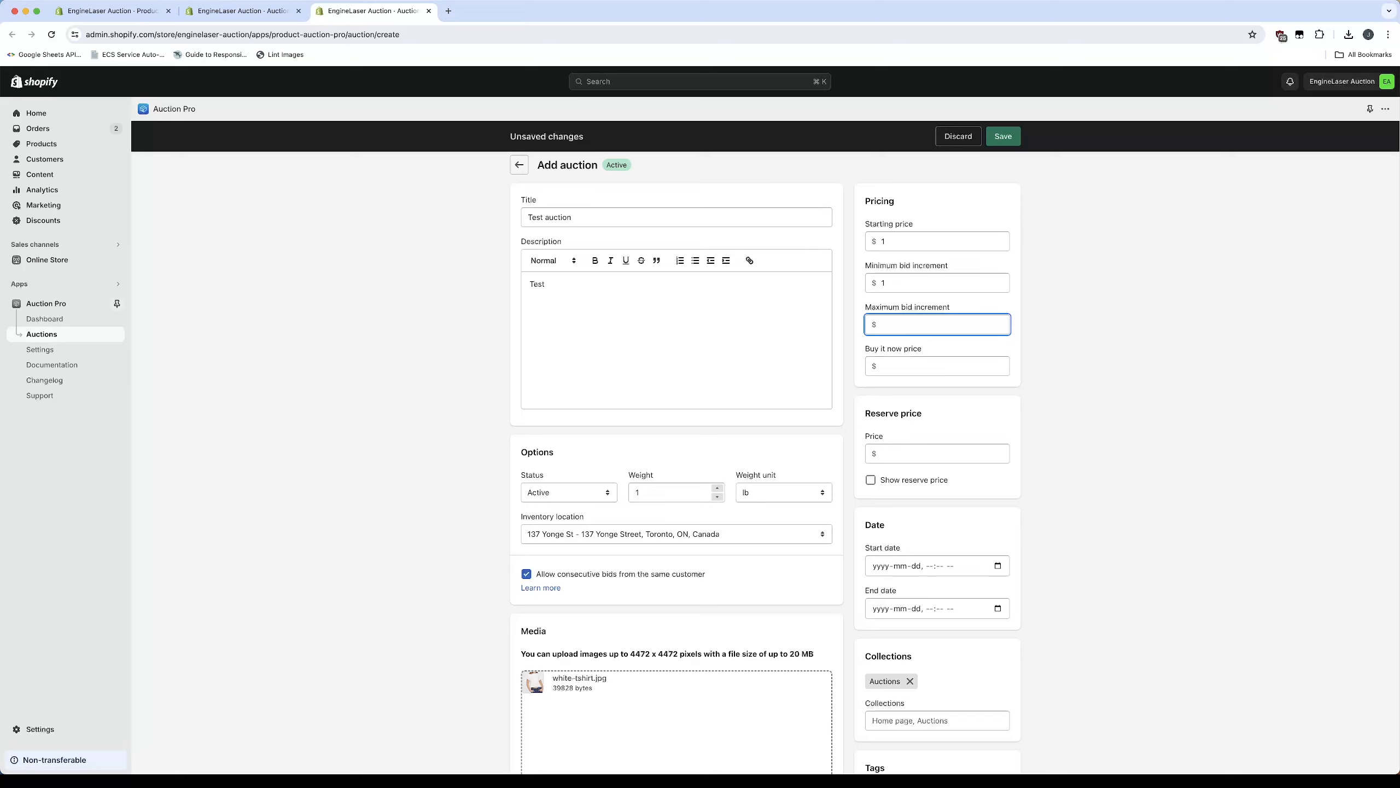
key(Tab)
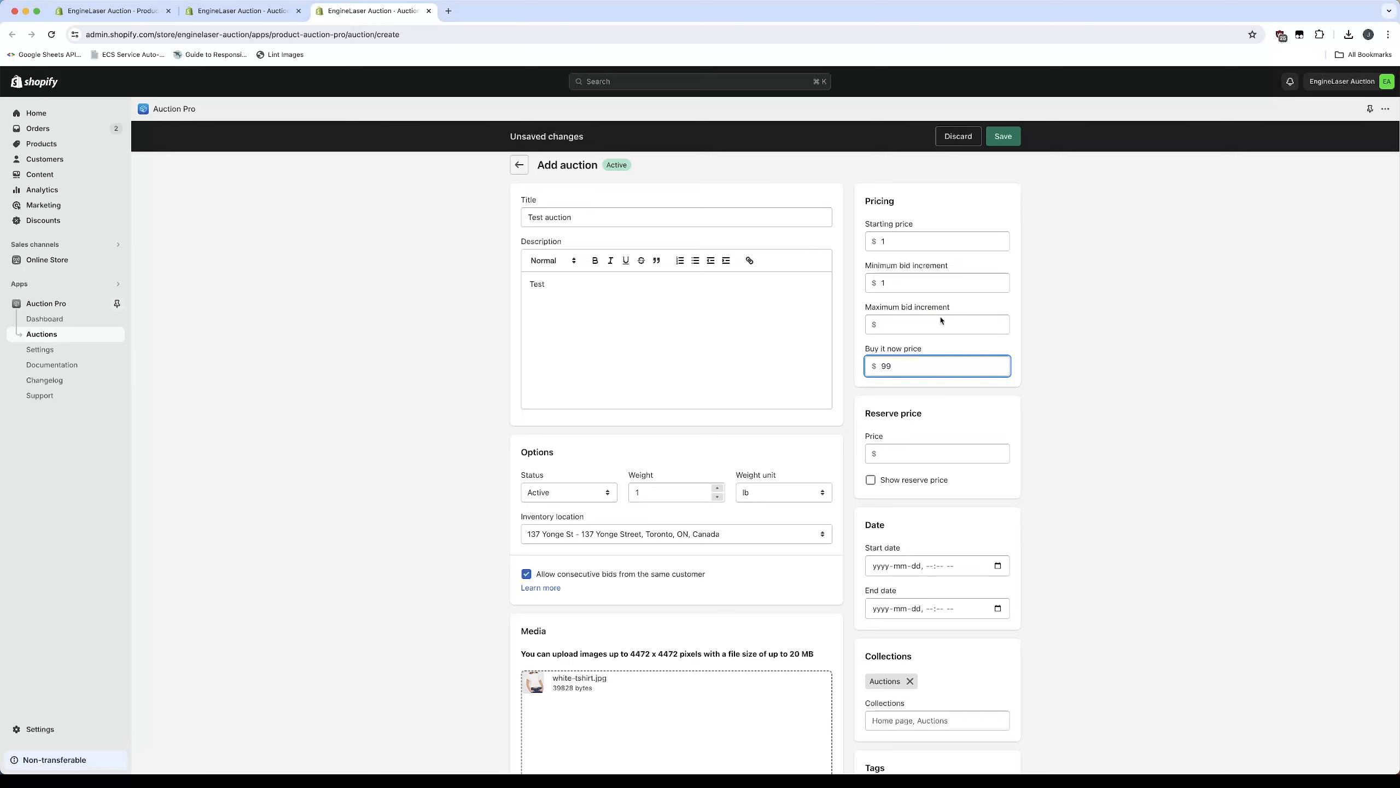
- Schedule the auction to start 2024-04-12, 02:27 PM and end 2024-04-18, 02:27 PM, and save it
scroll(1030, 422, down, 3)
scroll(1016, 406, down, 3)
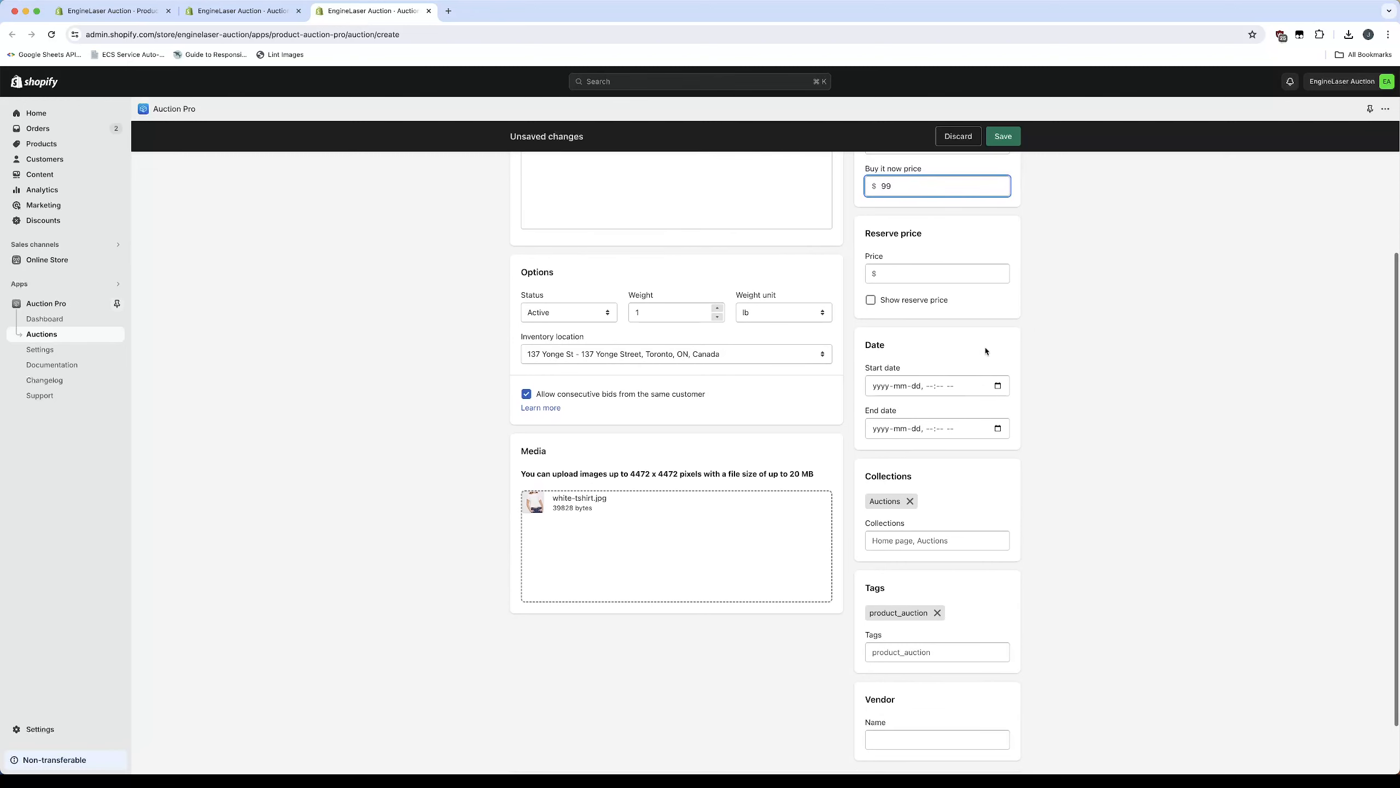
click(998, 386)
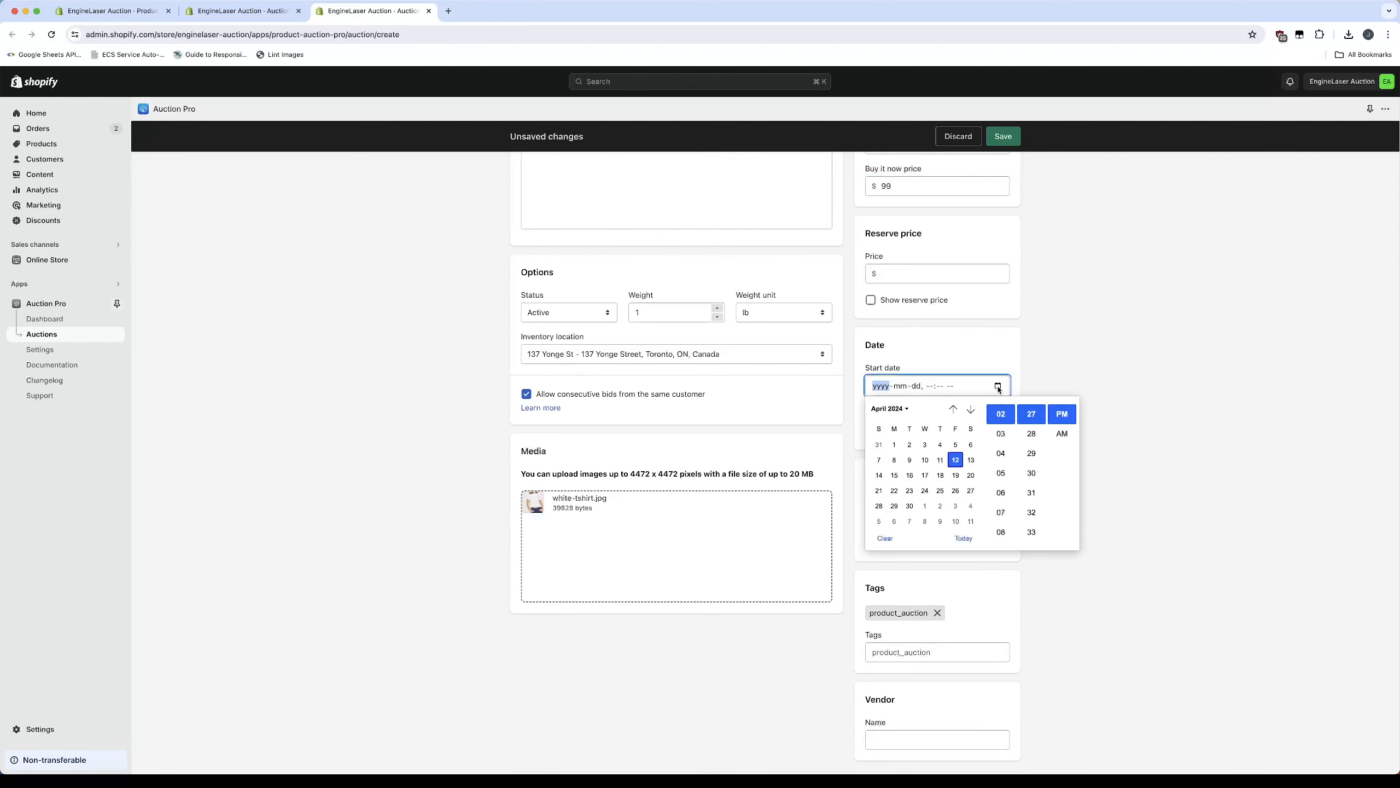
click(1038, 419)
click(1047, 342)
click(999, 429)
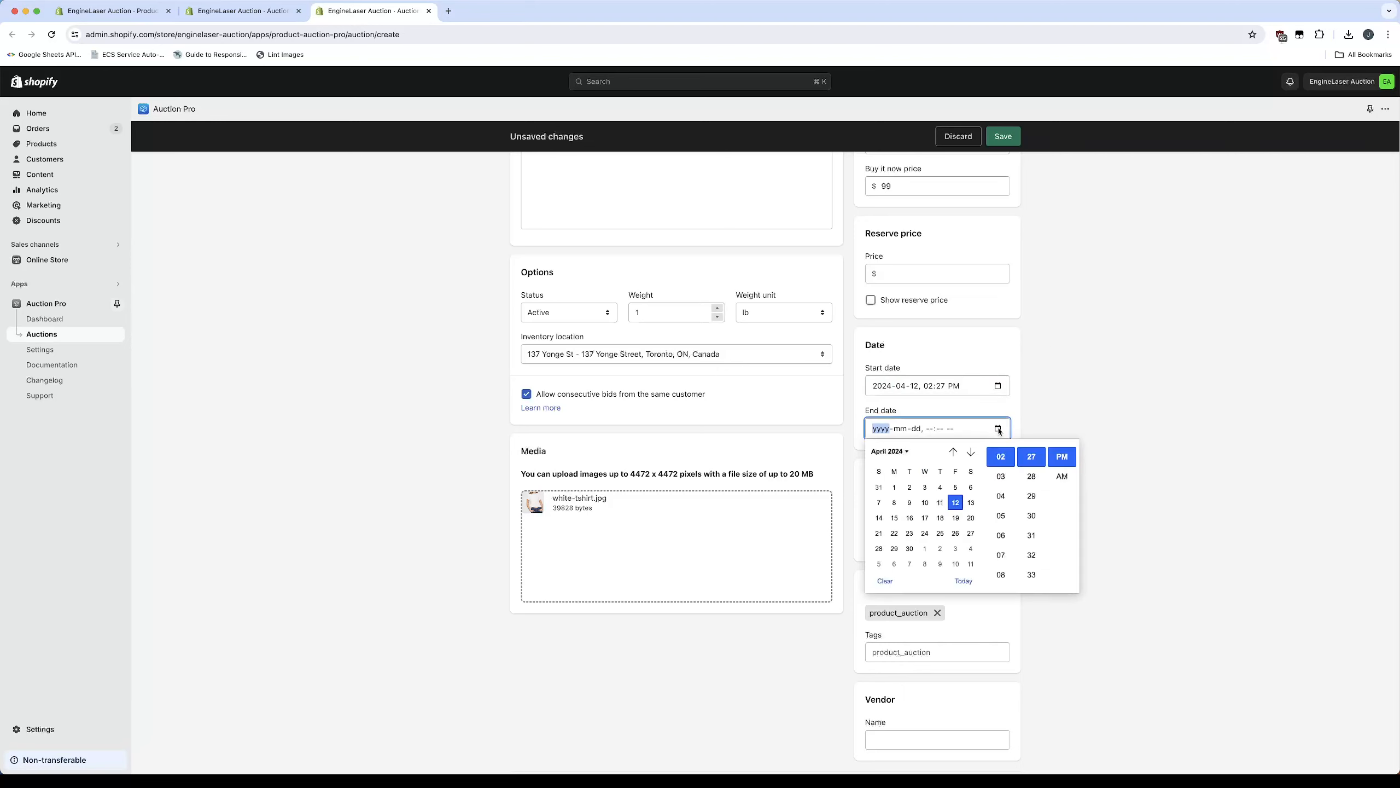
click(946, 521)
click(1063, 302)
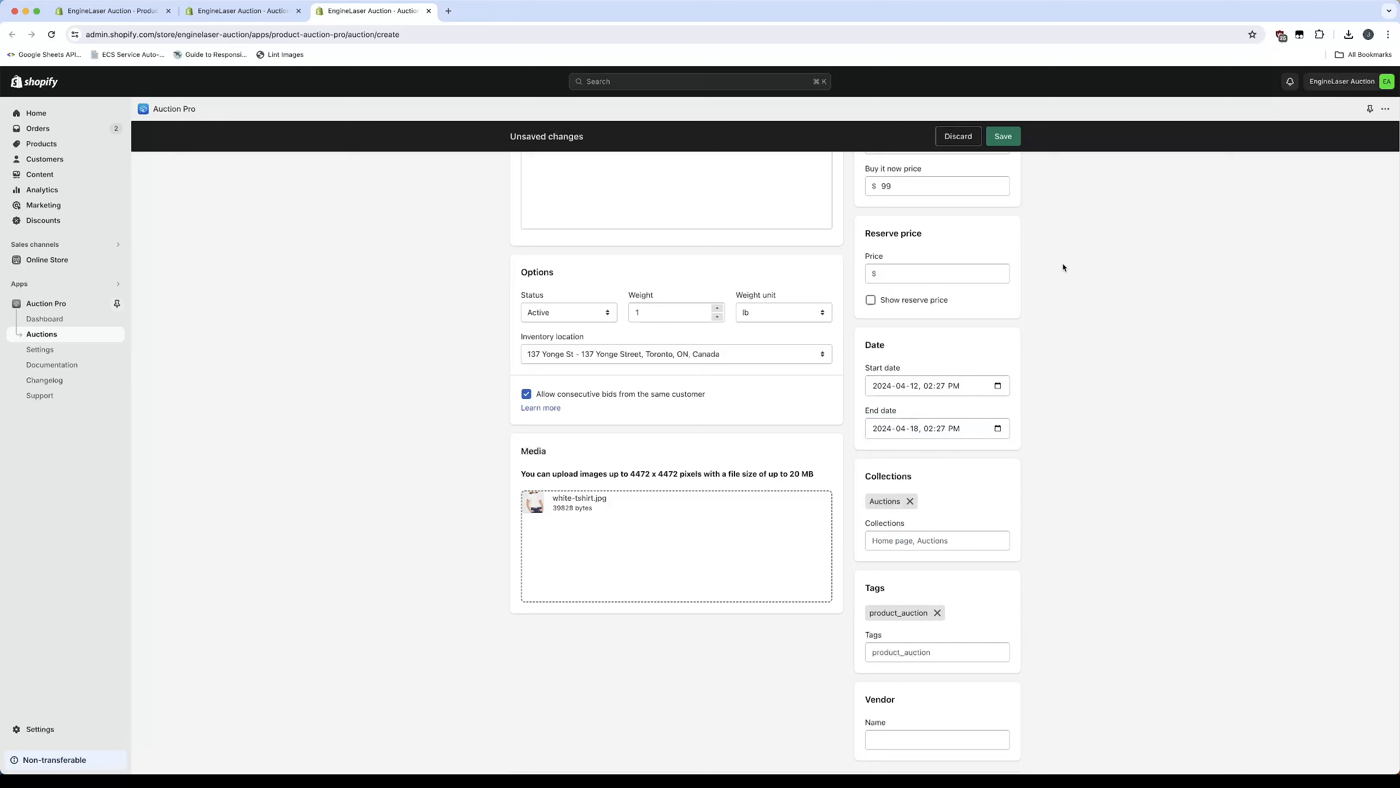
click(1006, 137)
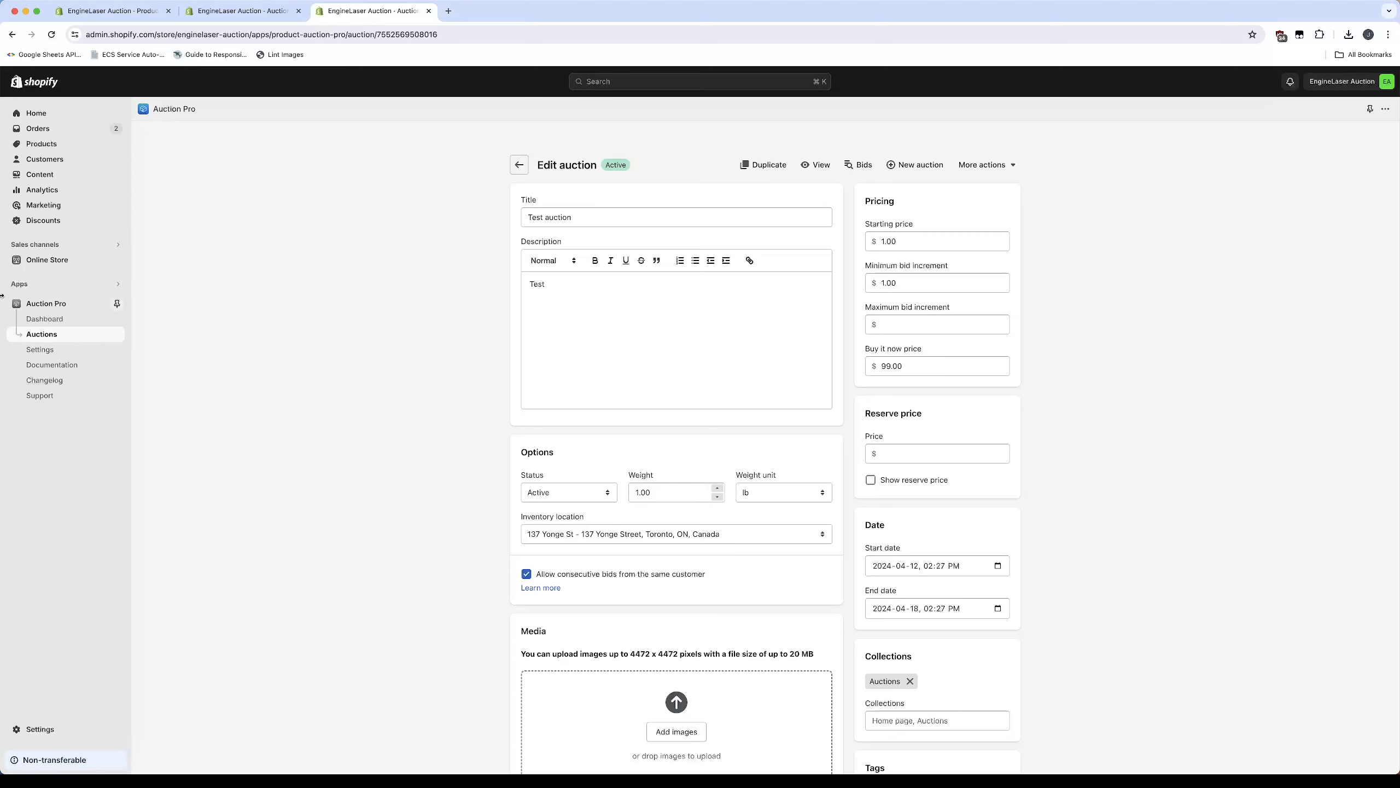
- Customize the online store's current Dawn theme and create a product template named auction-pro-template based on Default product
click(46, 260)
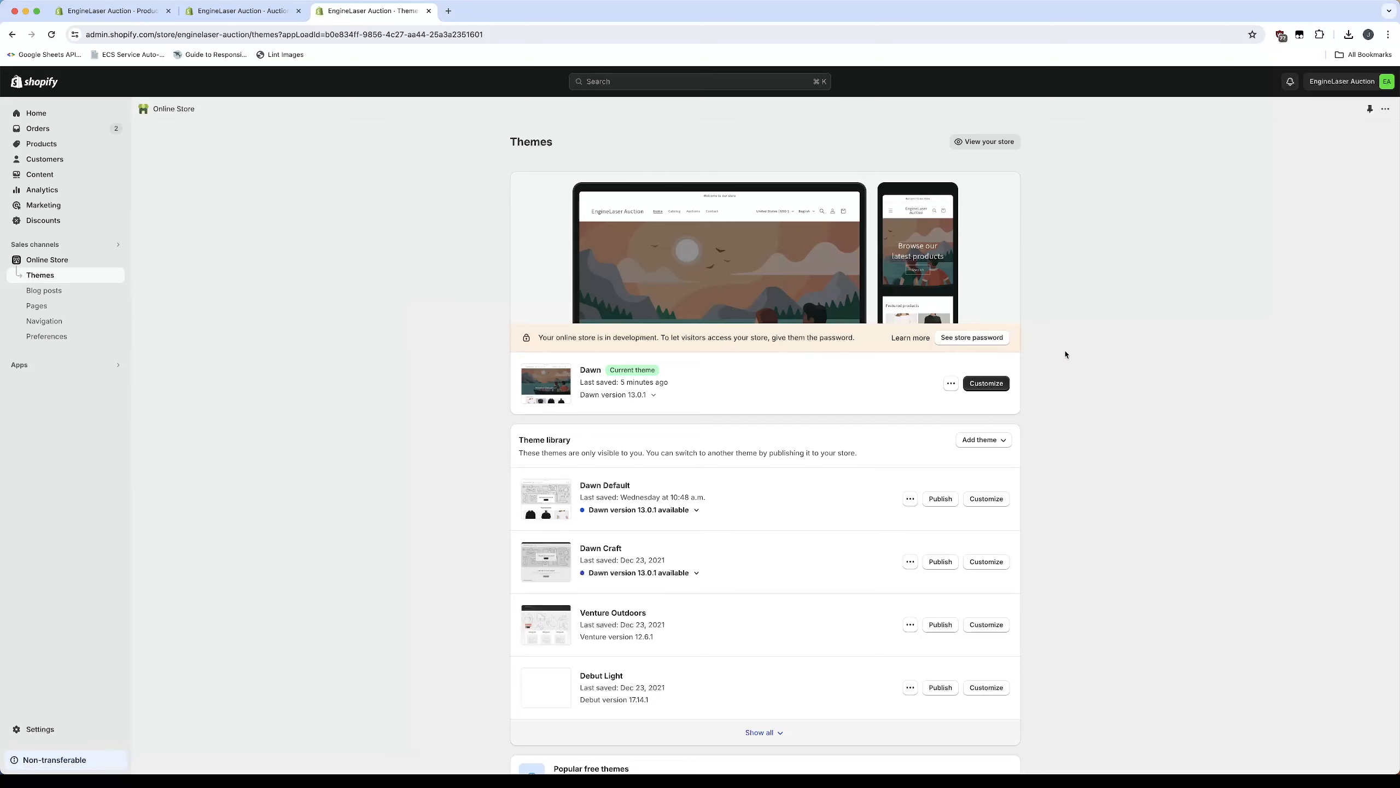
click(985, 385)
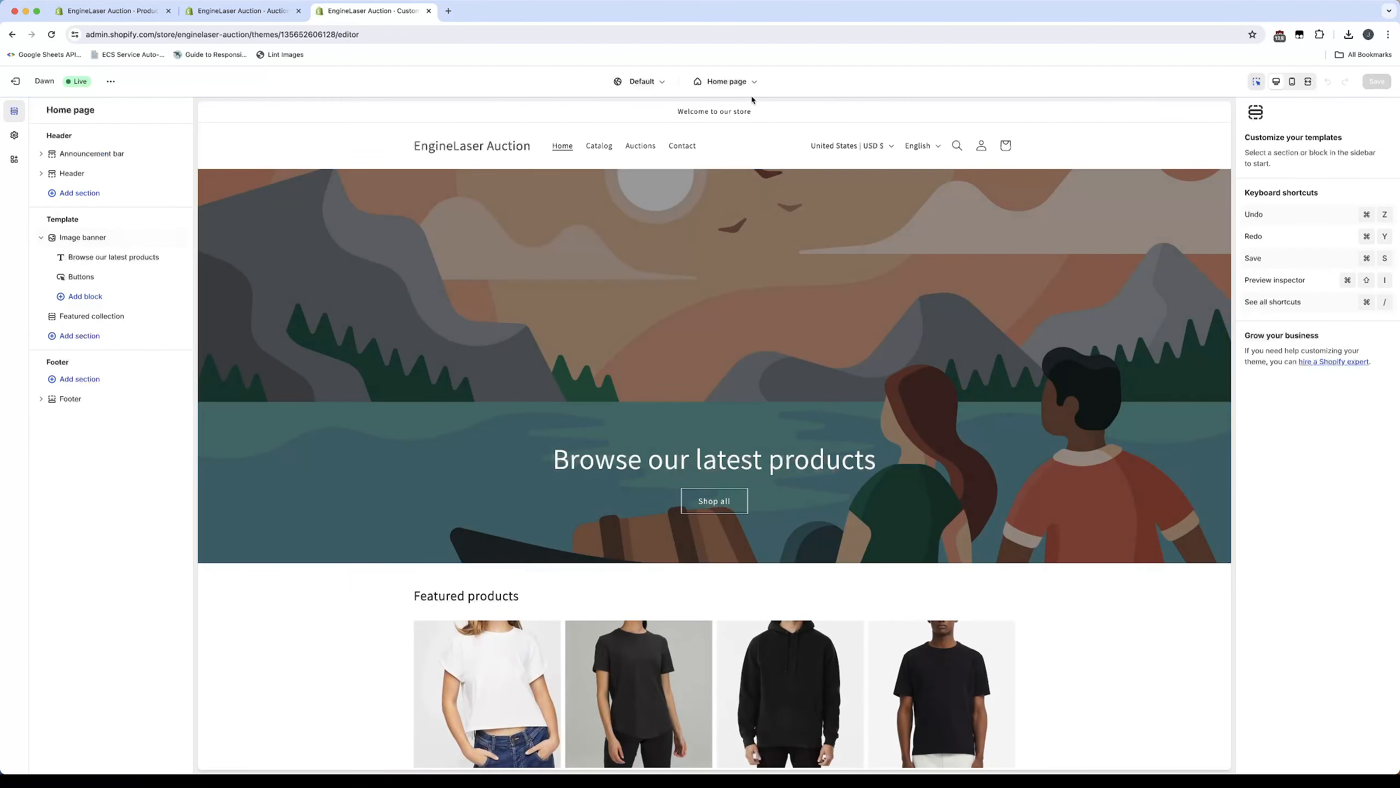
click(734, 84)
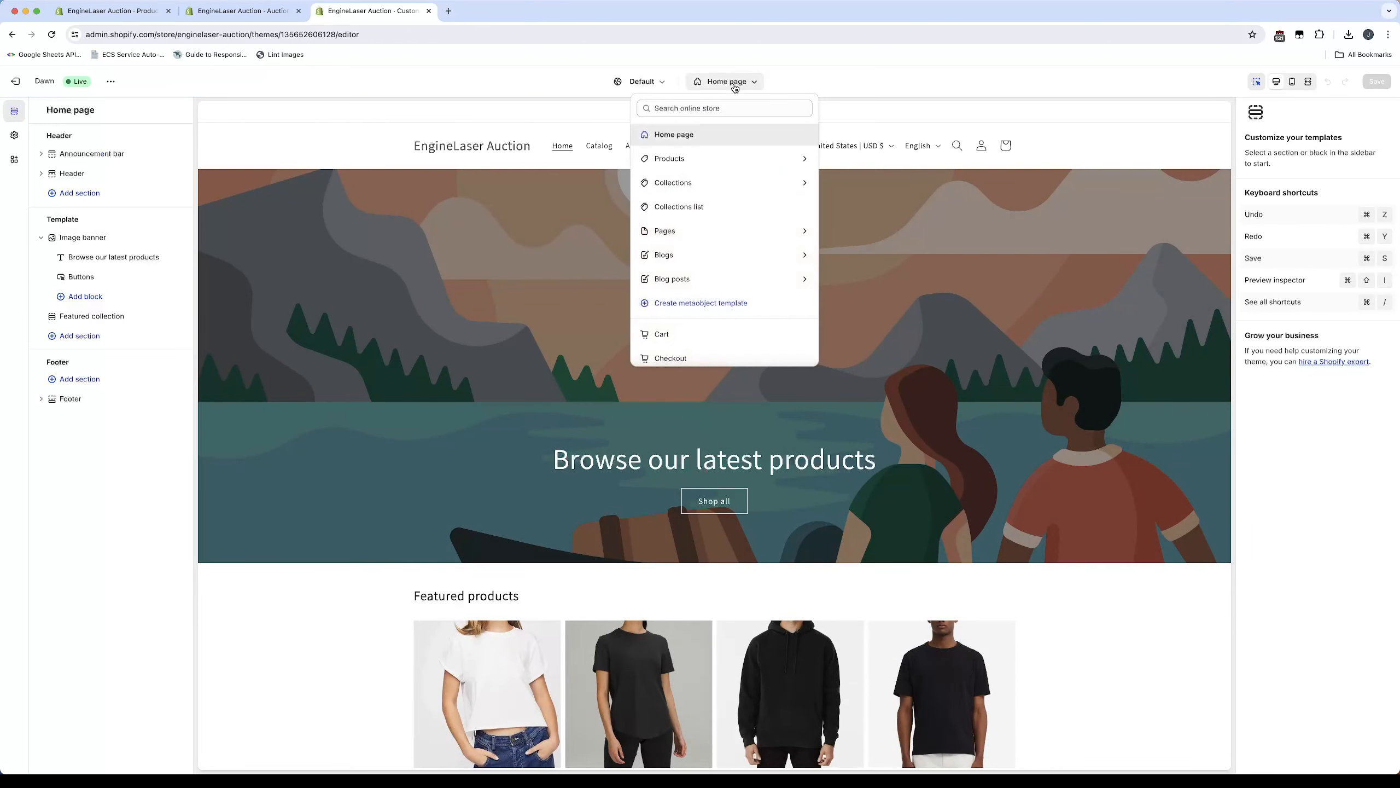
click(717, 161)
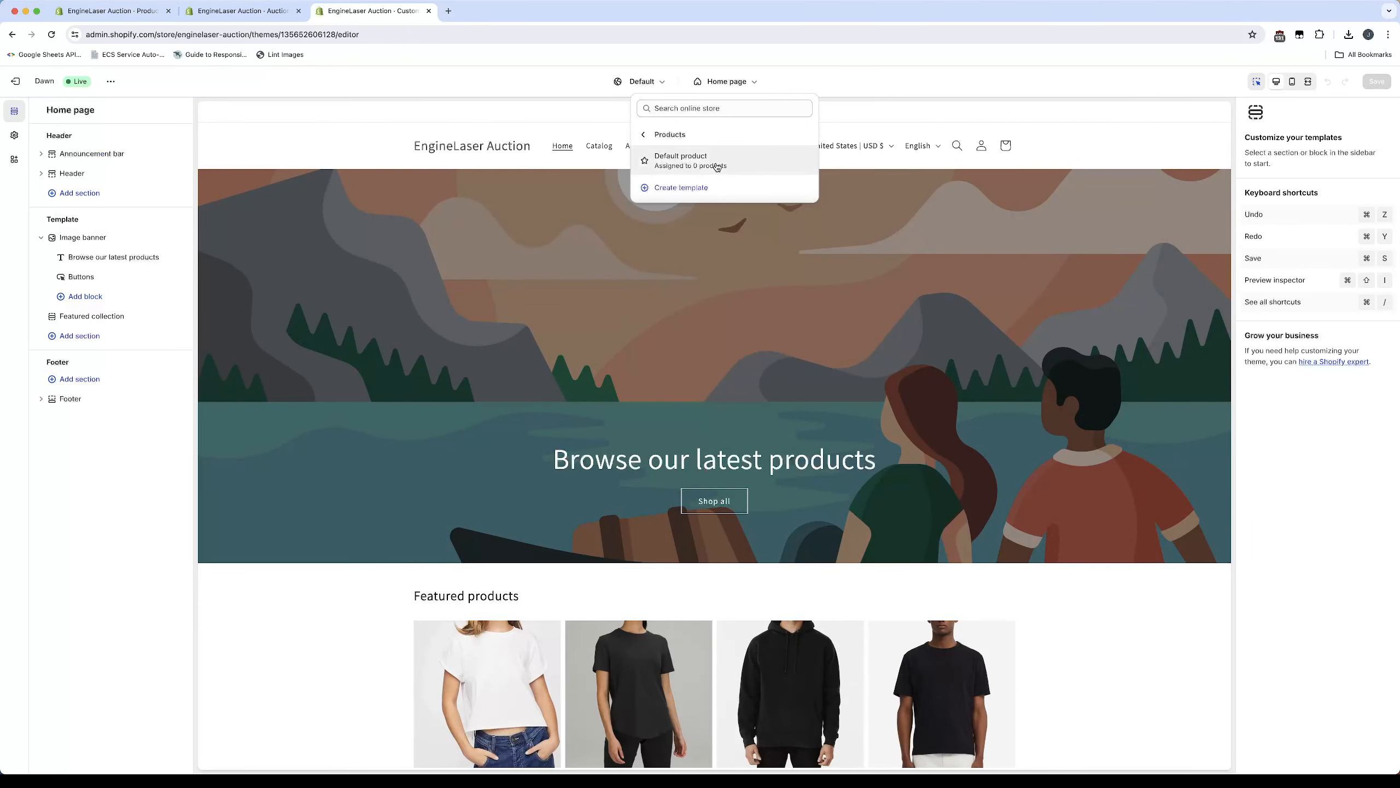
click(709, 188)
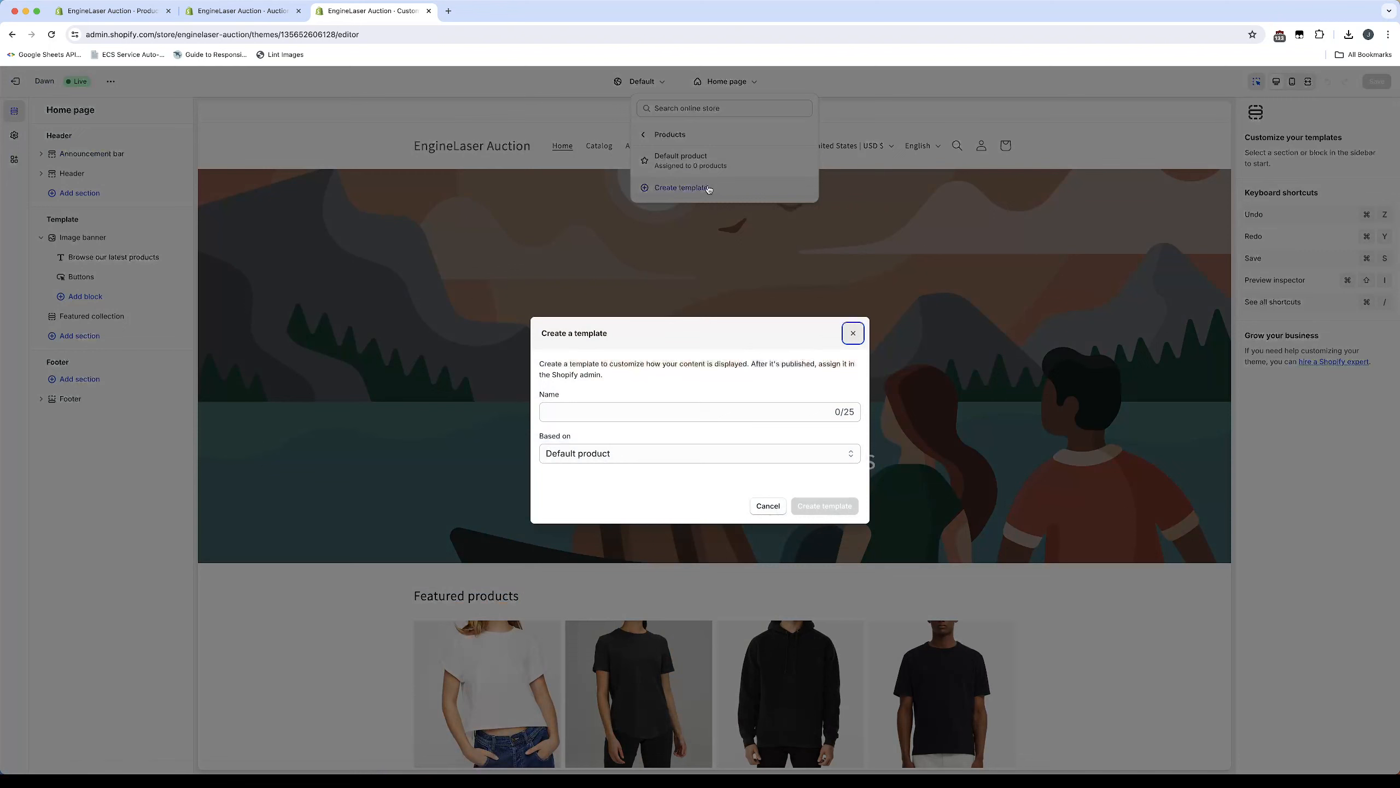
click(606, 417)
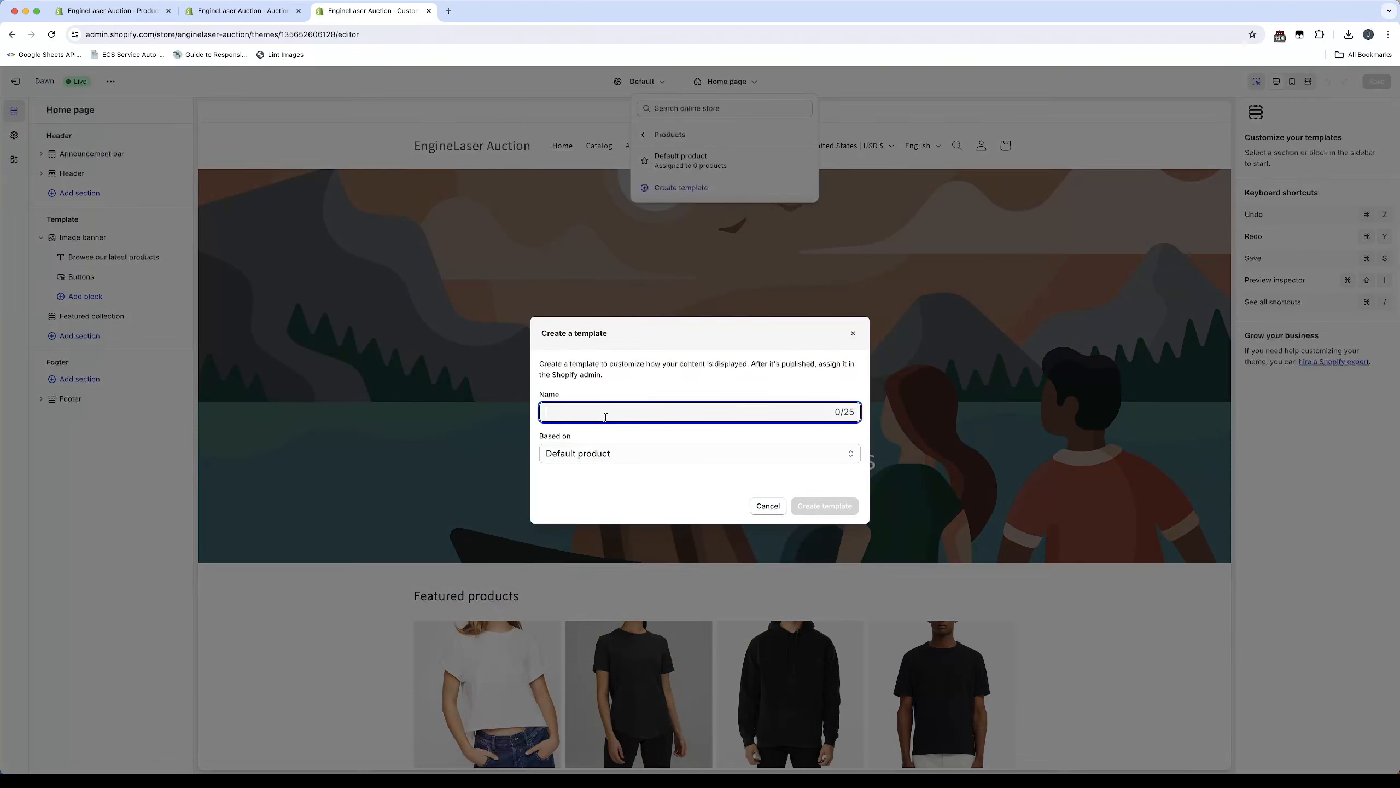
text(auction-pr)
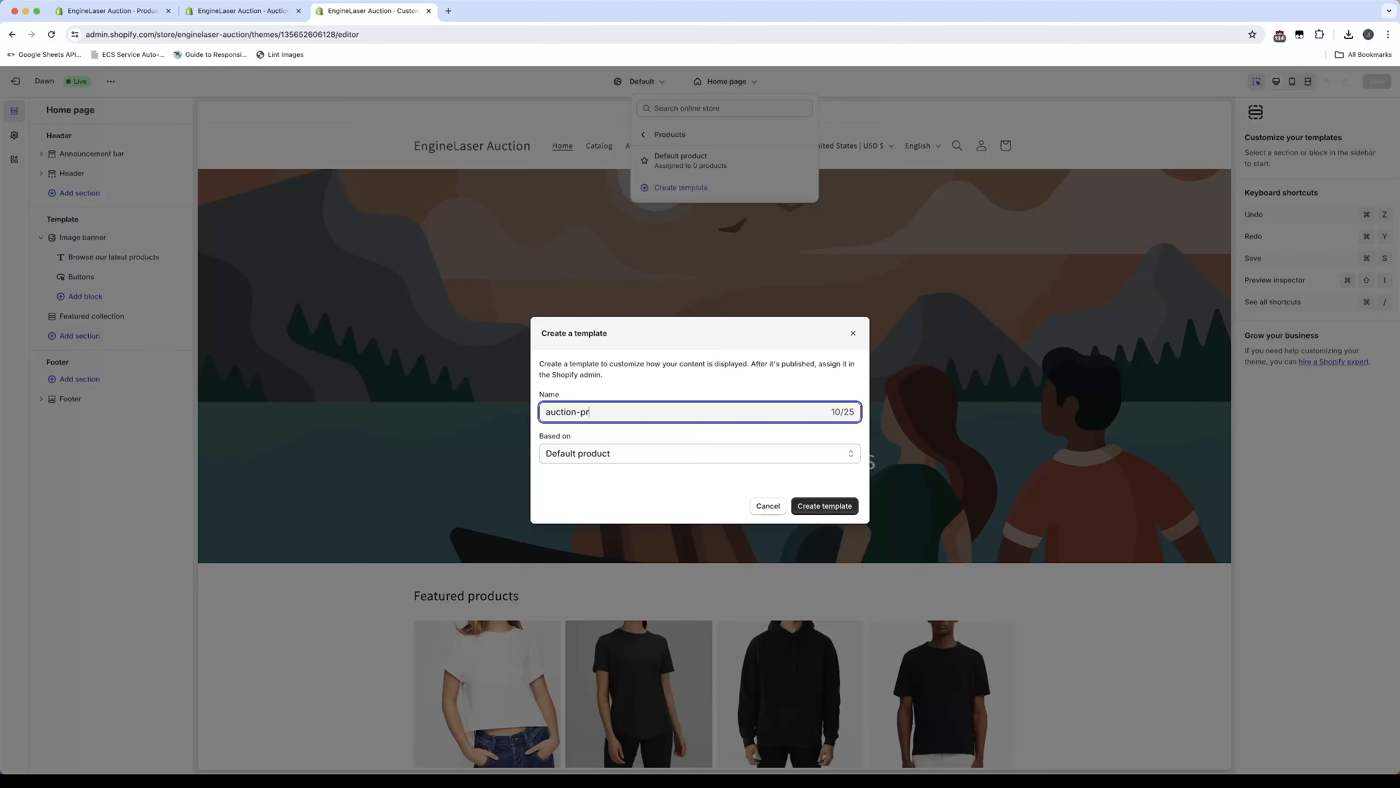
text(o-template)
click(813, 507)
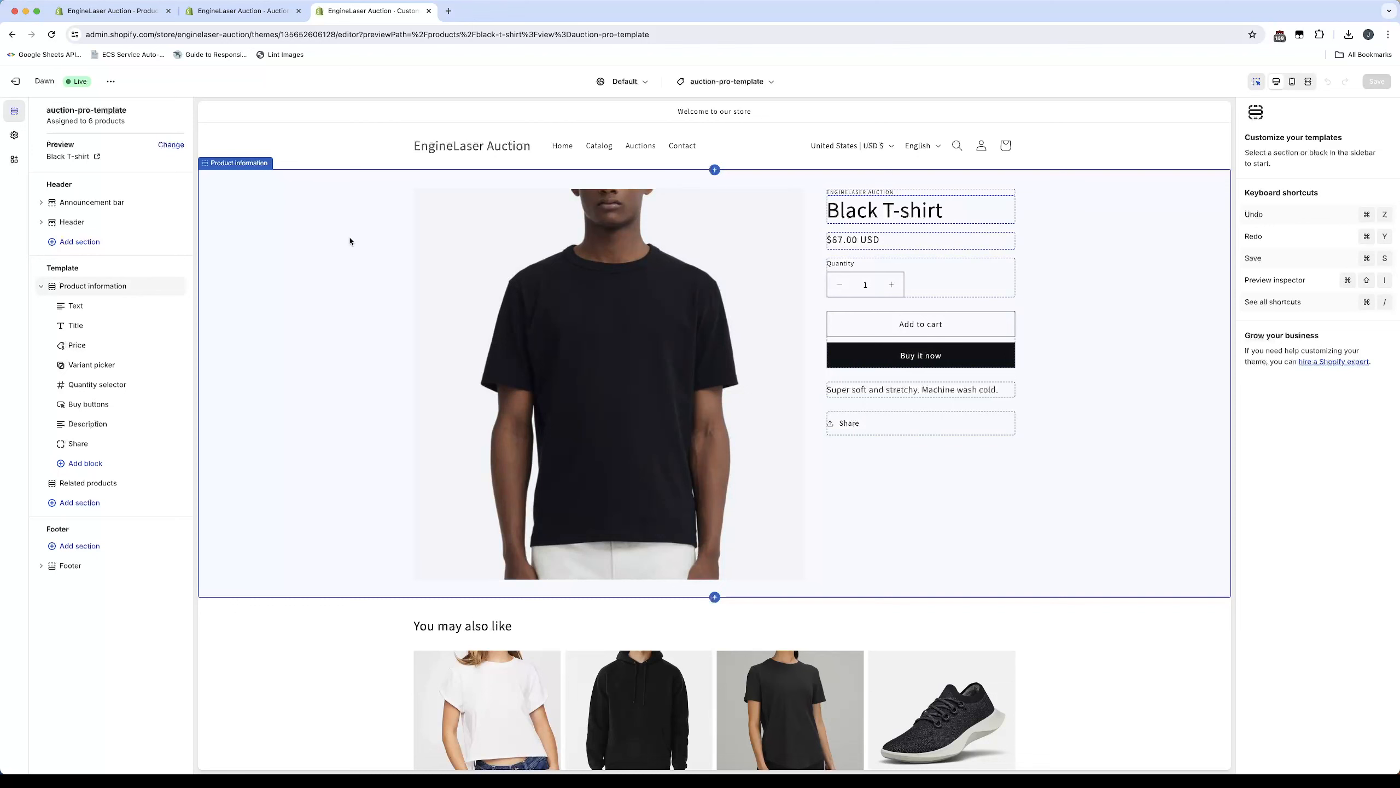
- Preview the template with the Test auction product and remove its Price, Variant picker, Quantity selector and Buy buttons blocks
click(171, 144)
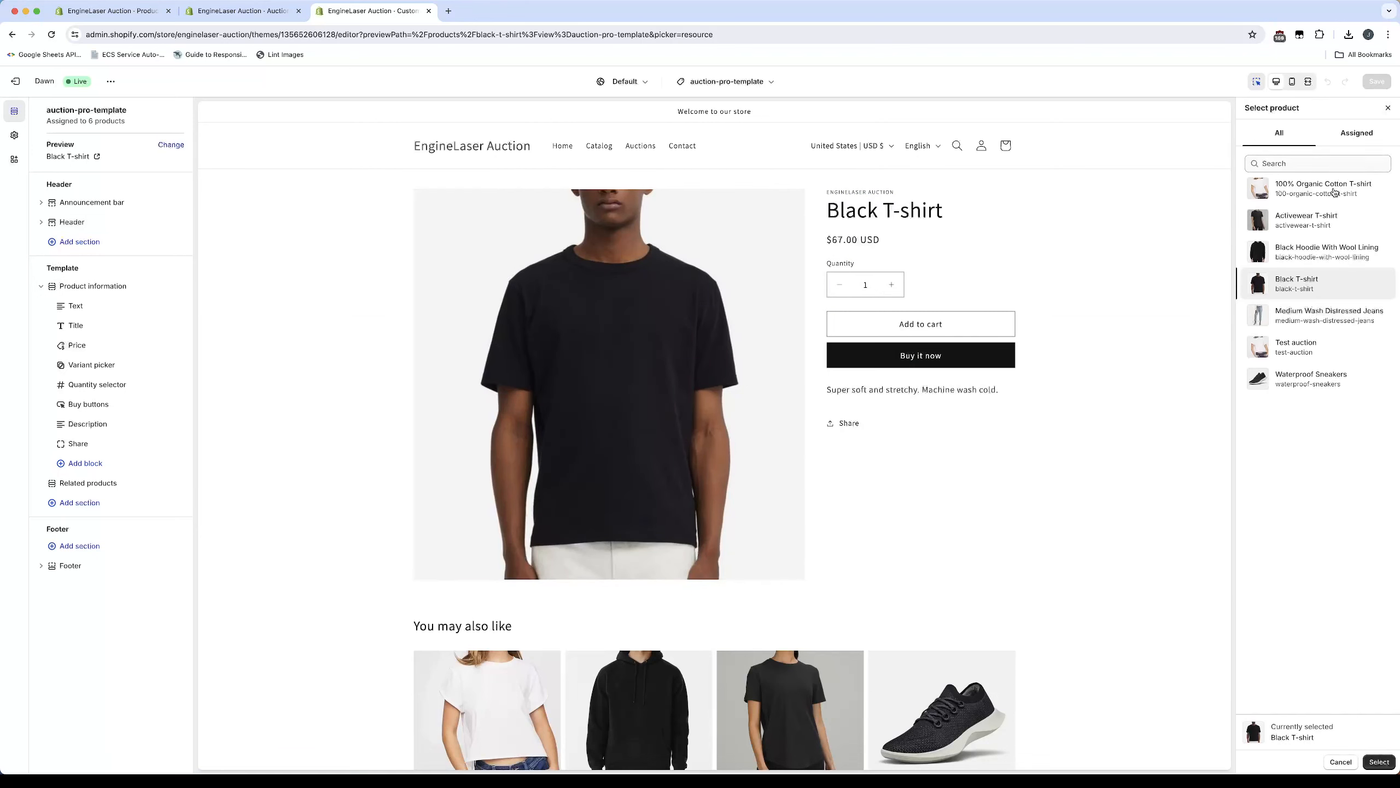
click(1303, 346)
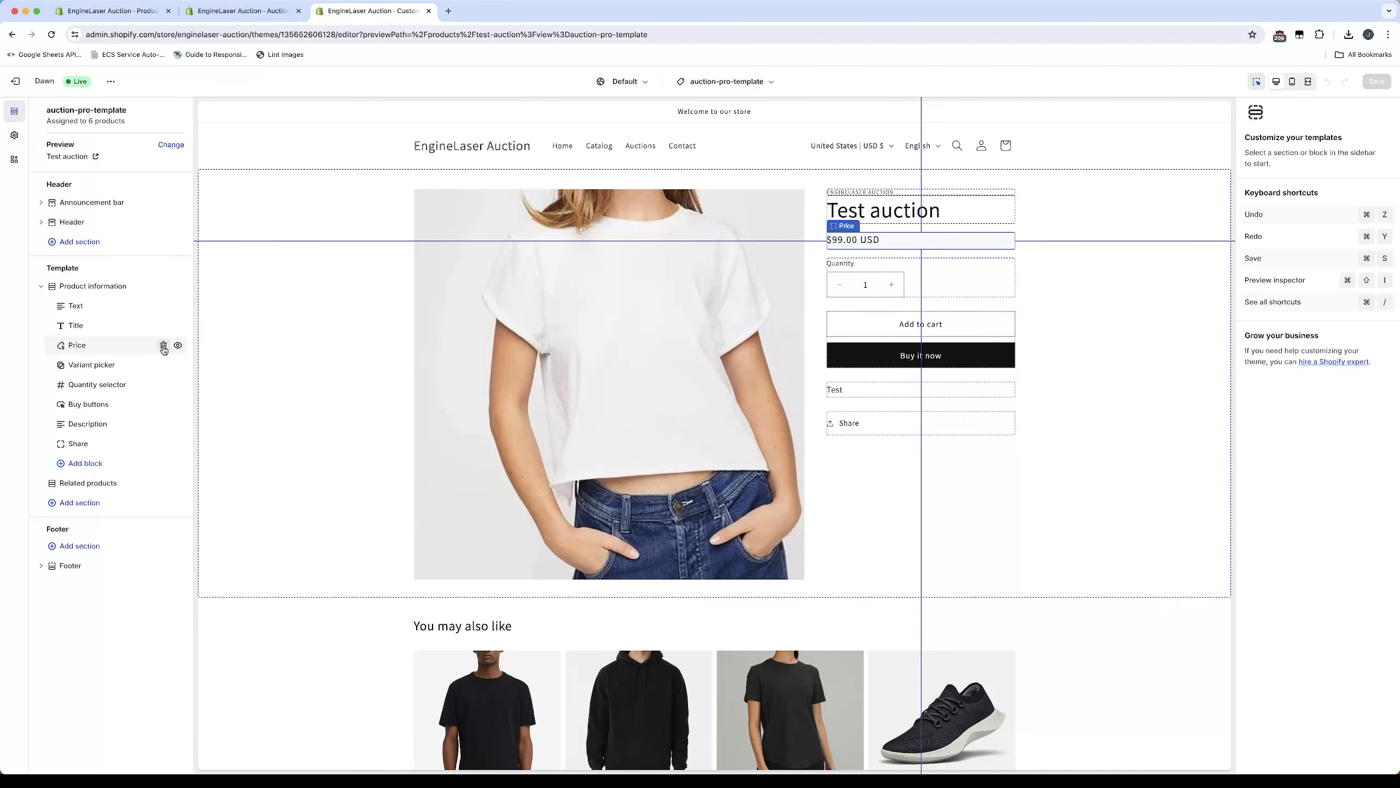
click(164, 347)
click(164, 347)
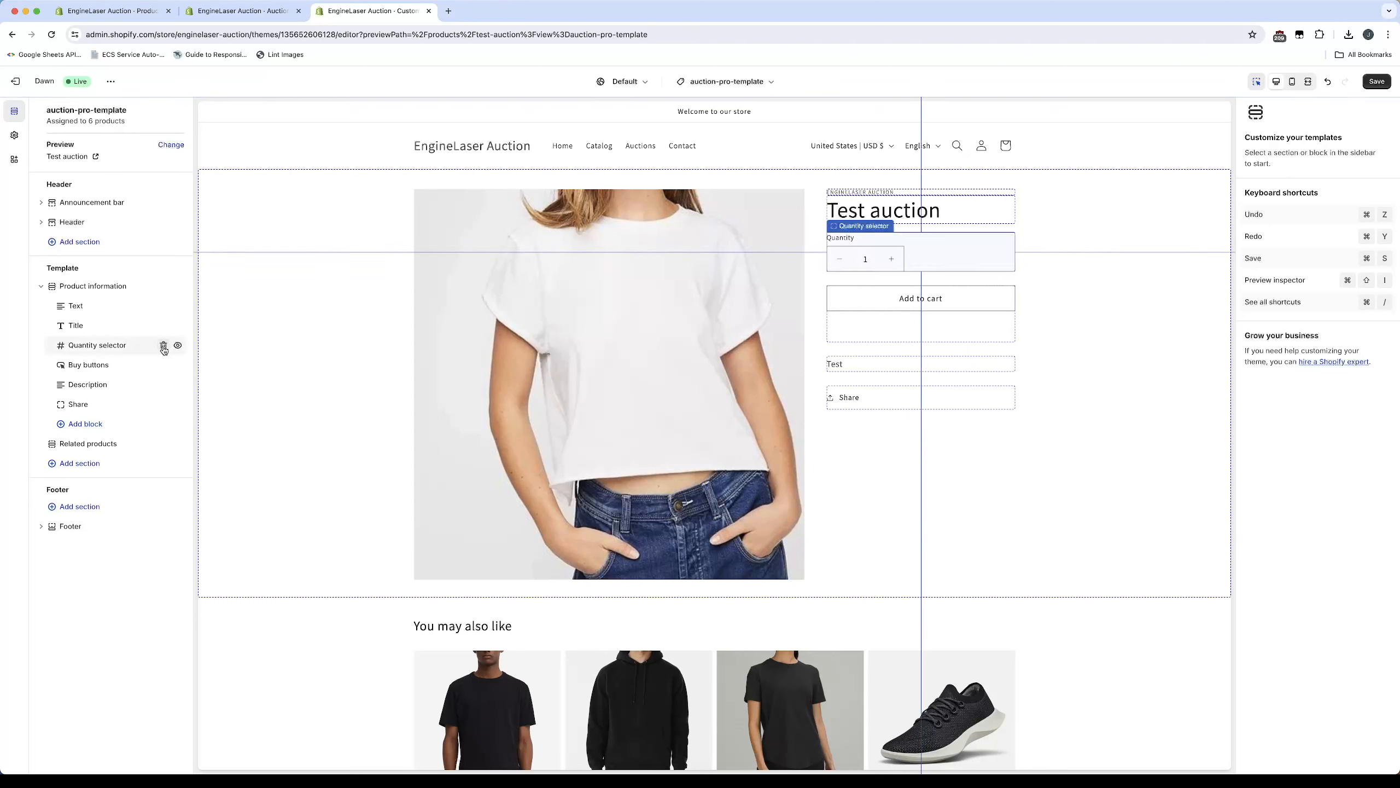
click(164, 347)
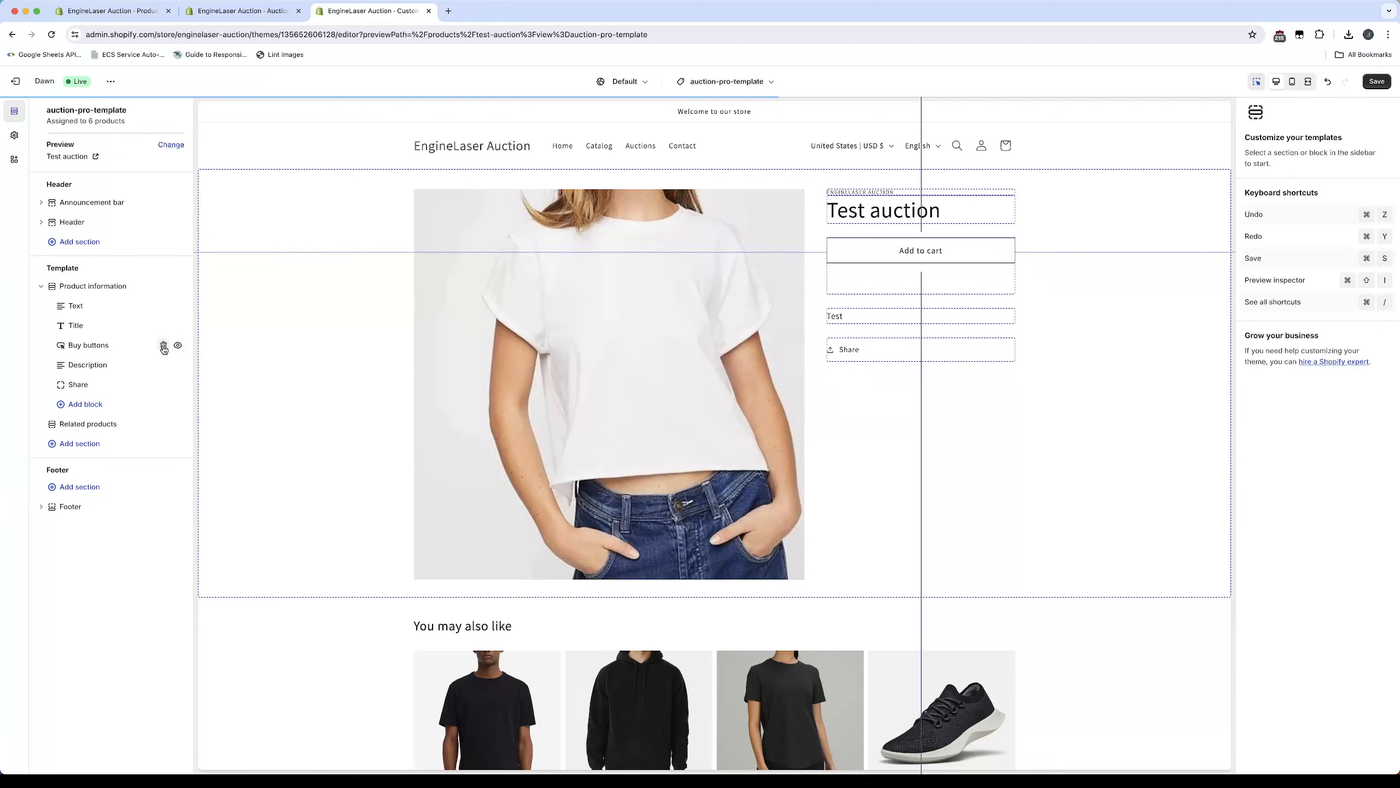
click(164, 347)
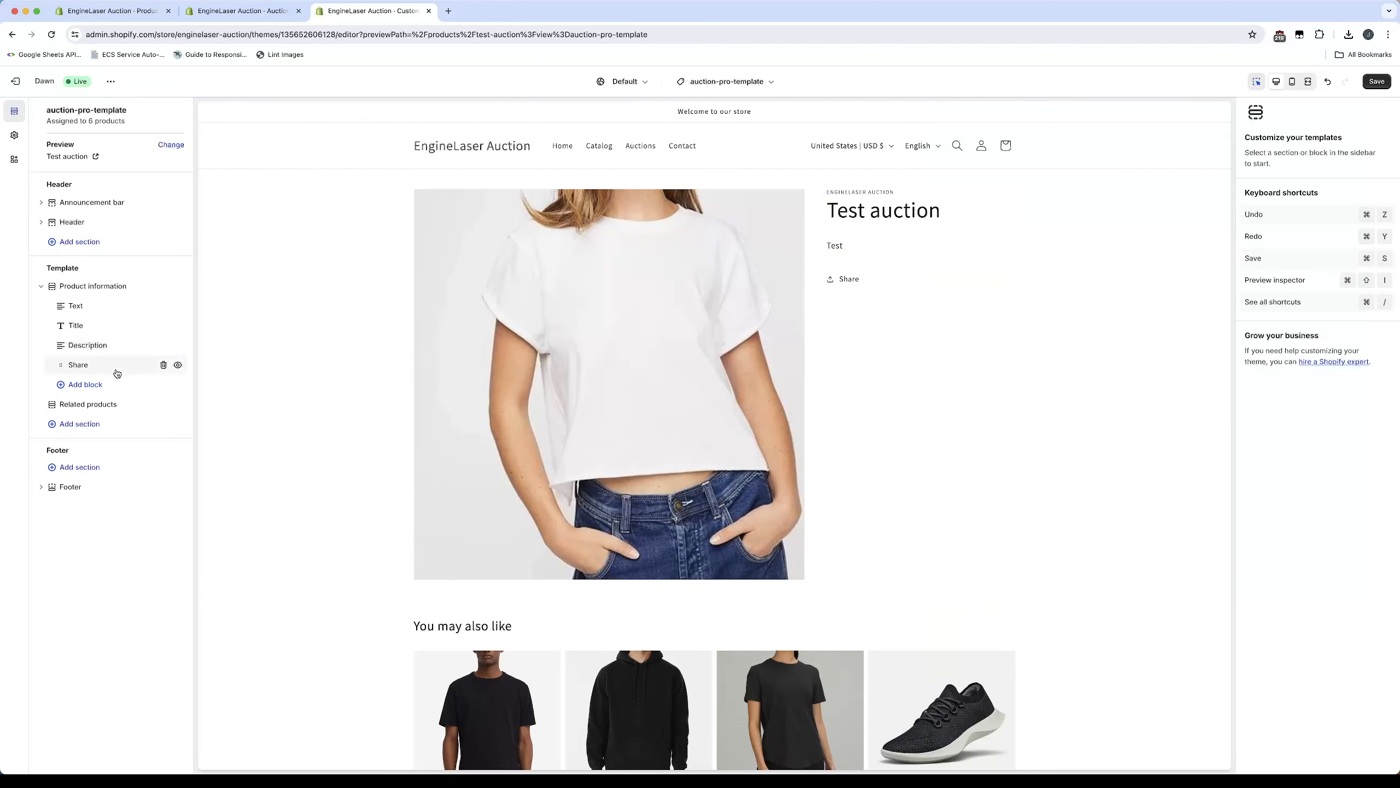
- Add Auction Pro's Auction app block to the product information between Title and Description, and save the template
click(97, 385)
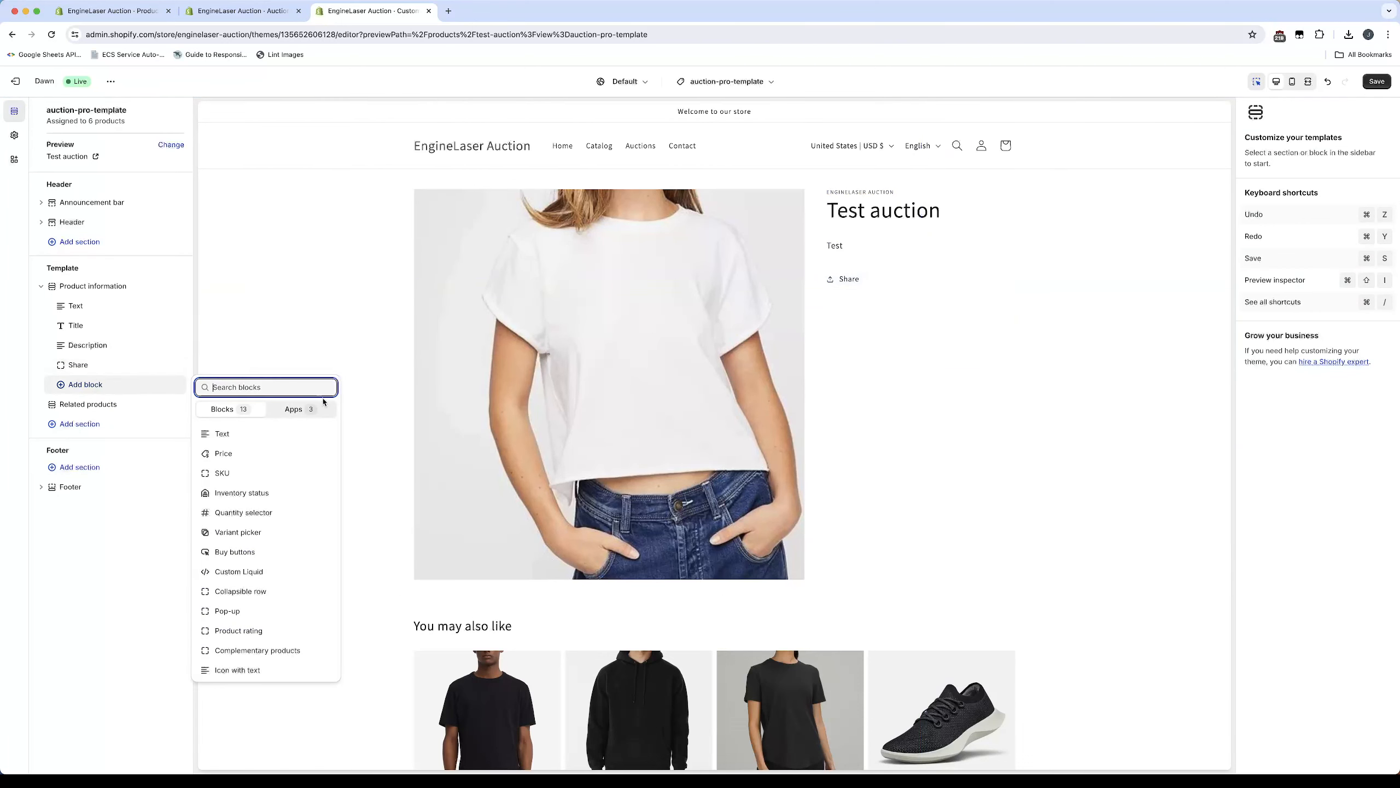
click(296, 412)
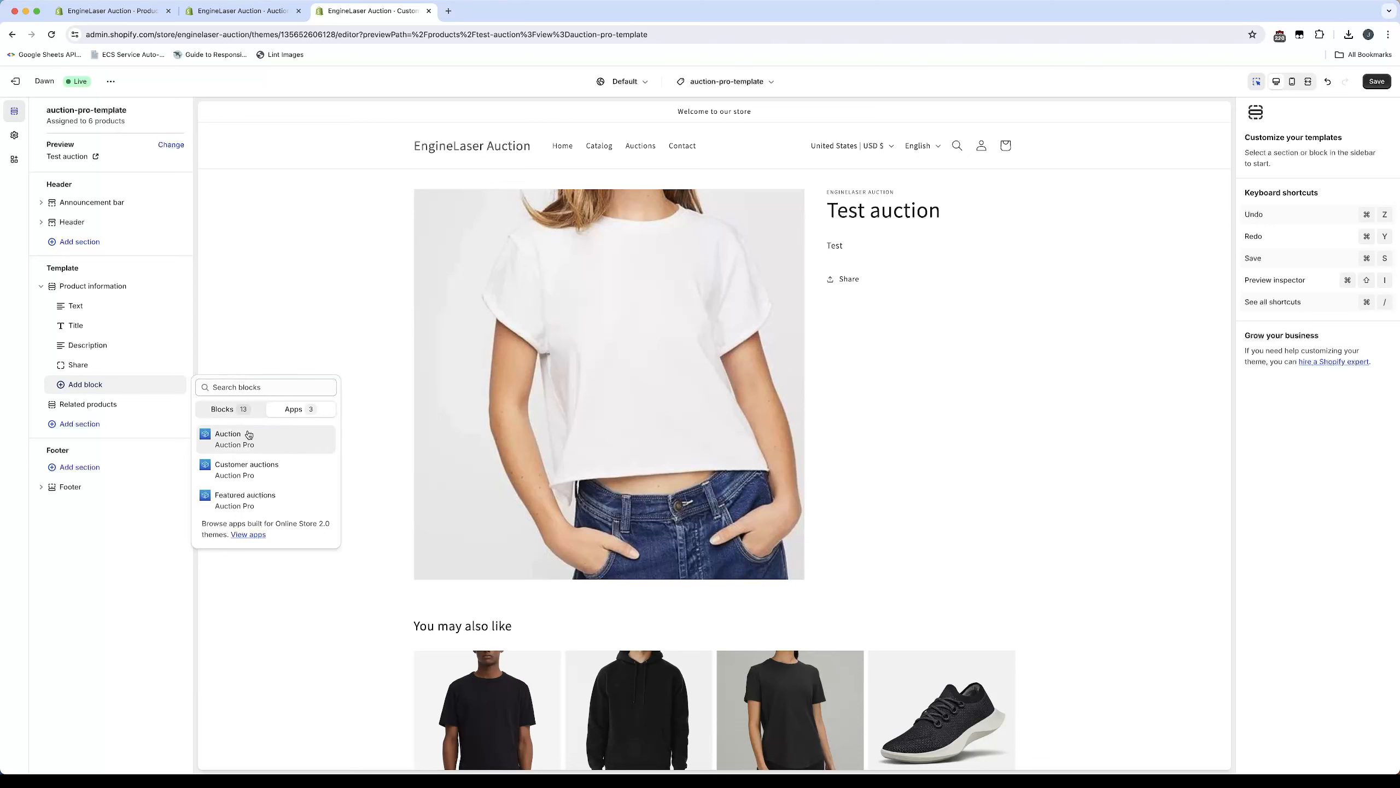
click(234, 440)
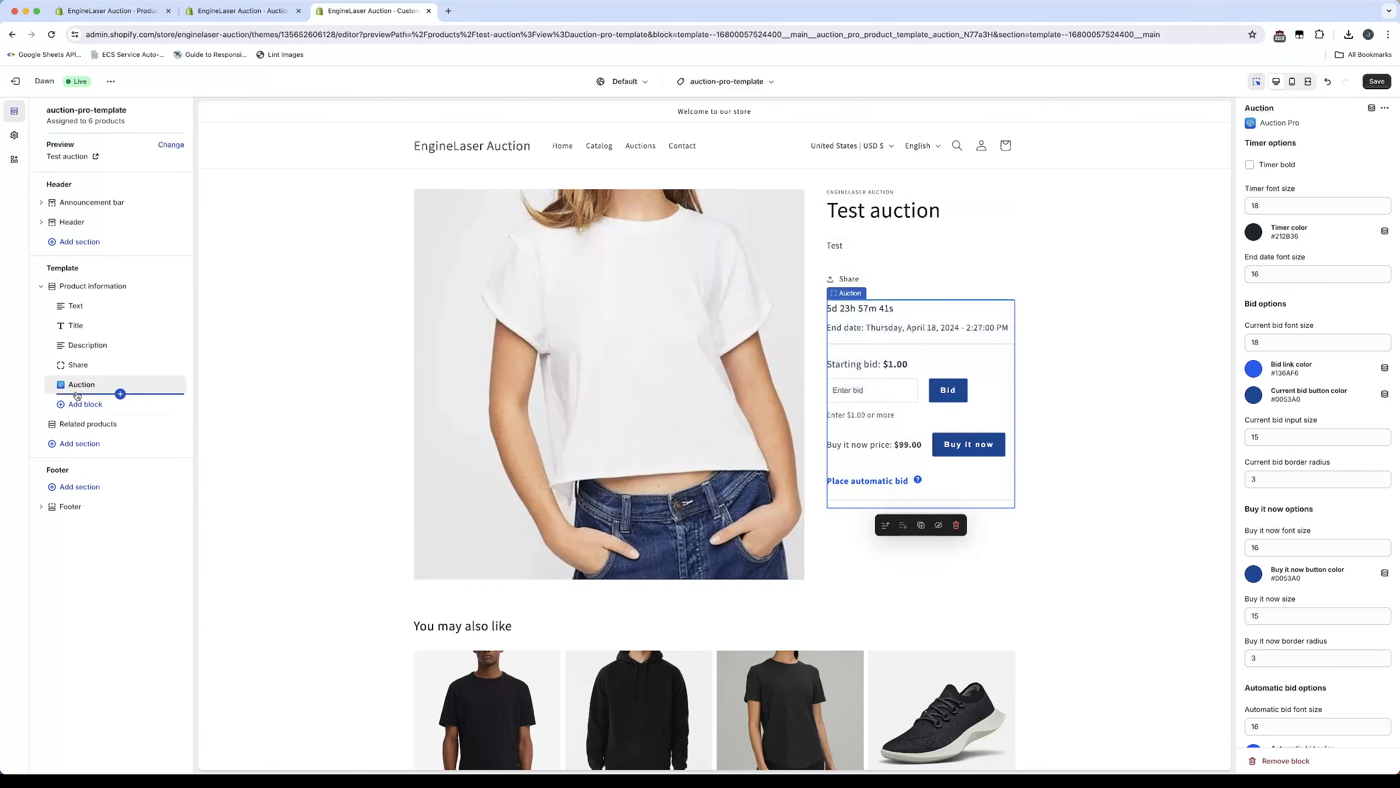
drag(61, 389, 58, 353)
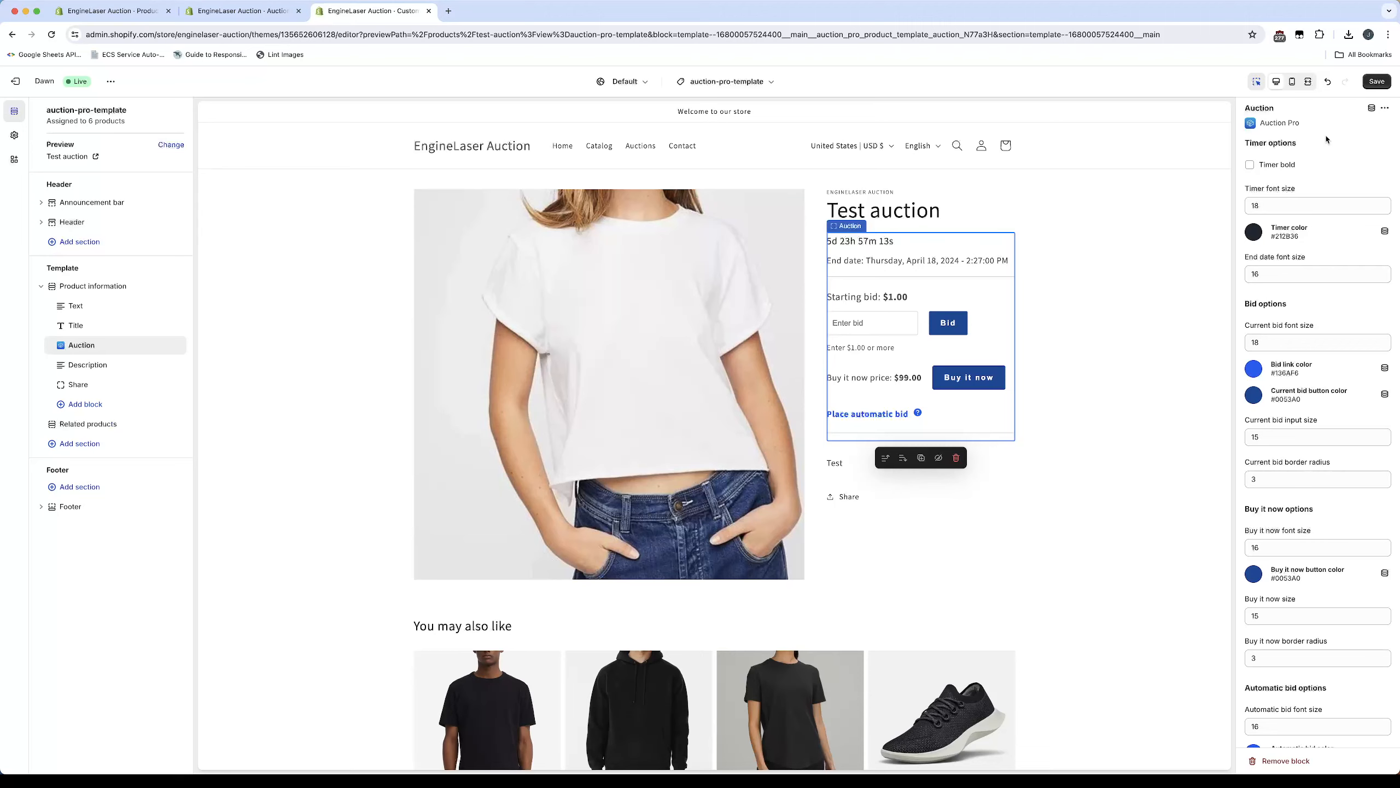
click(1375, 82)
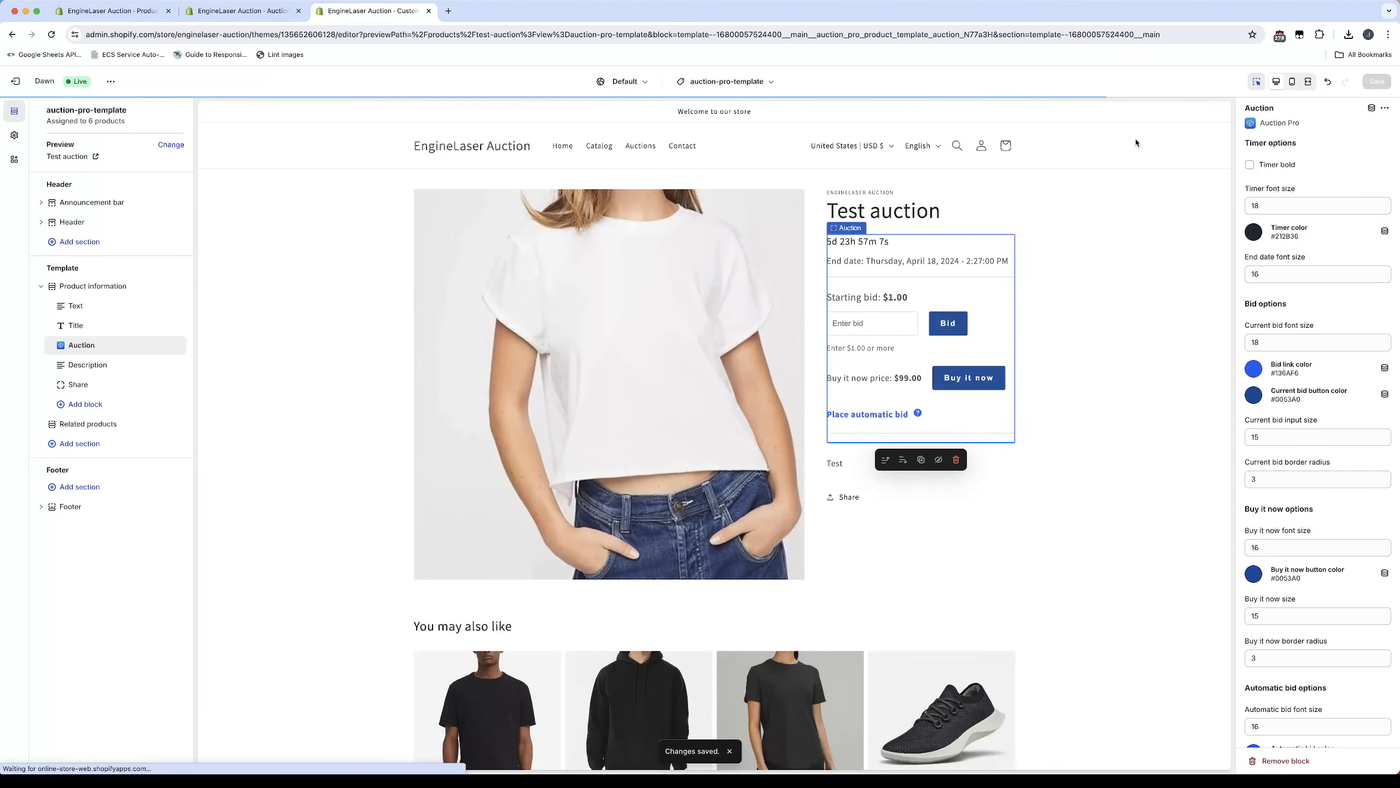
- Create a collection template named auctions based on Default collection
click(737, 84)
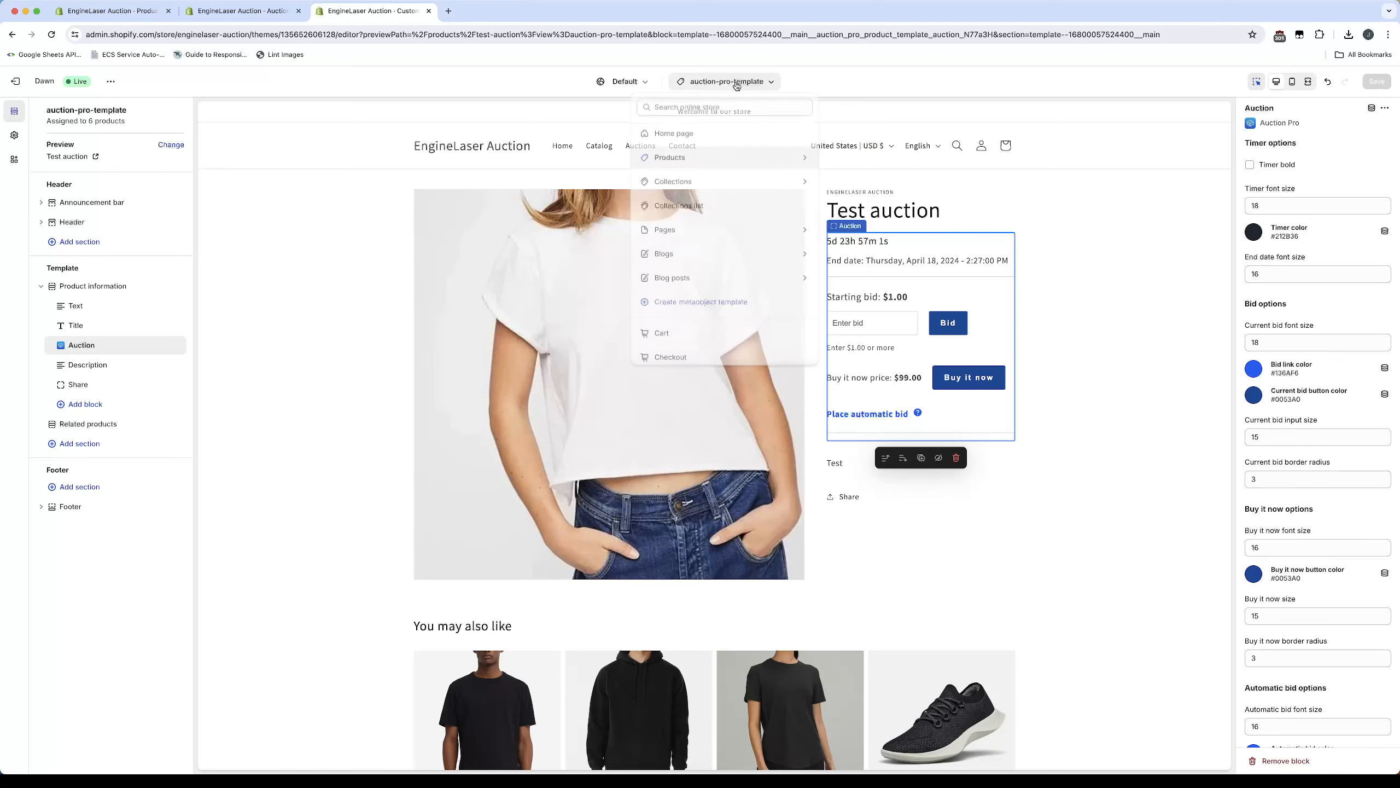
click(702, 182)
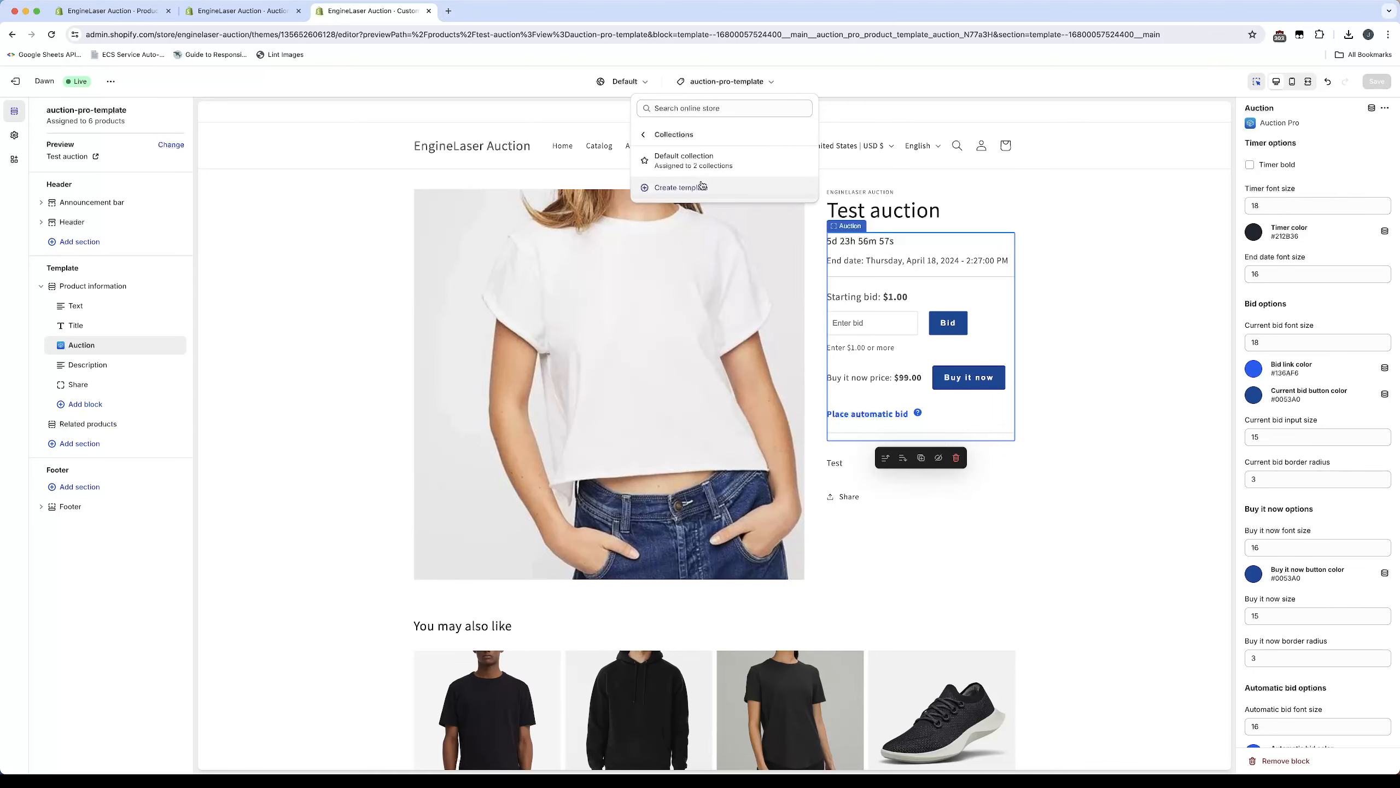
click(703, 186)
click(626, 416)
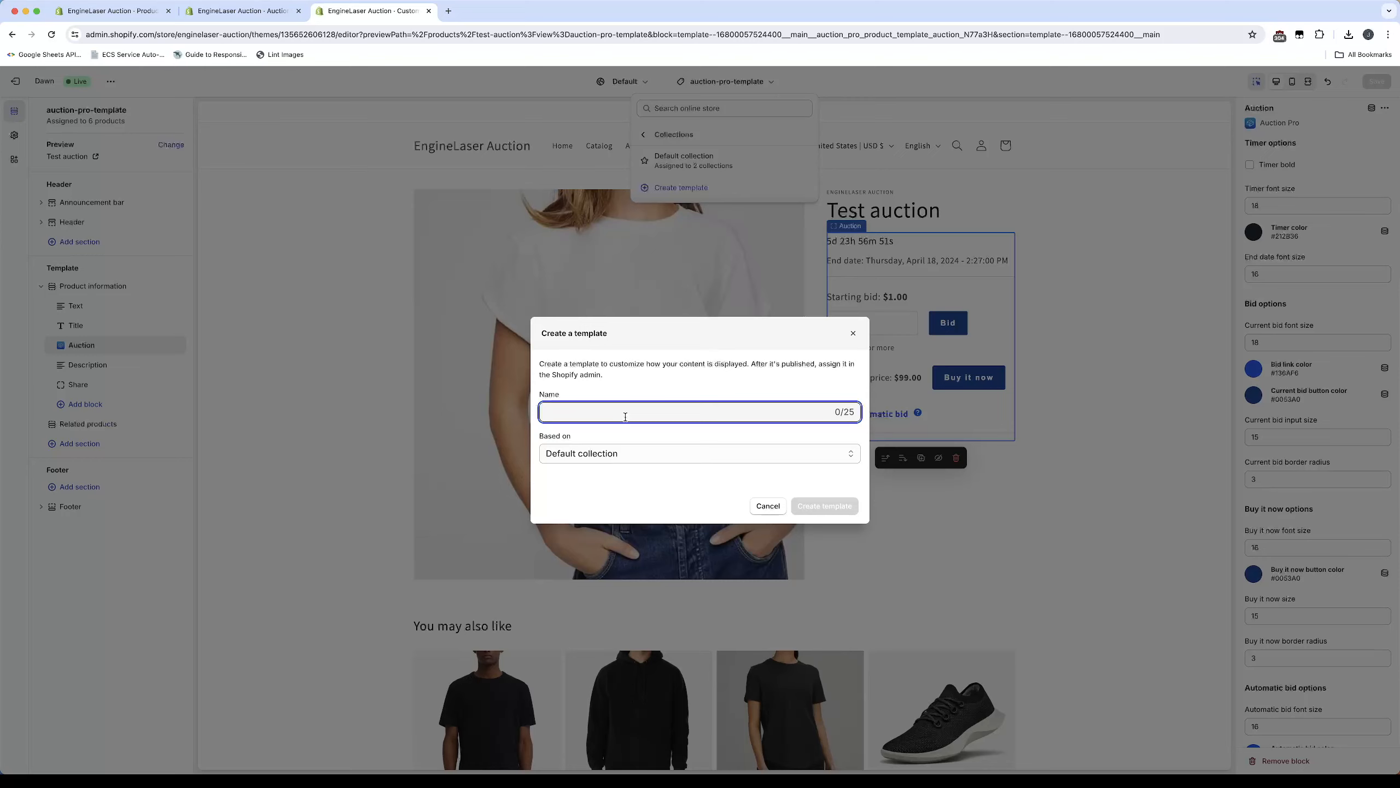
text(auctions)
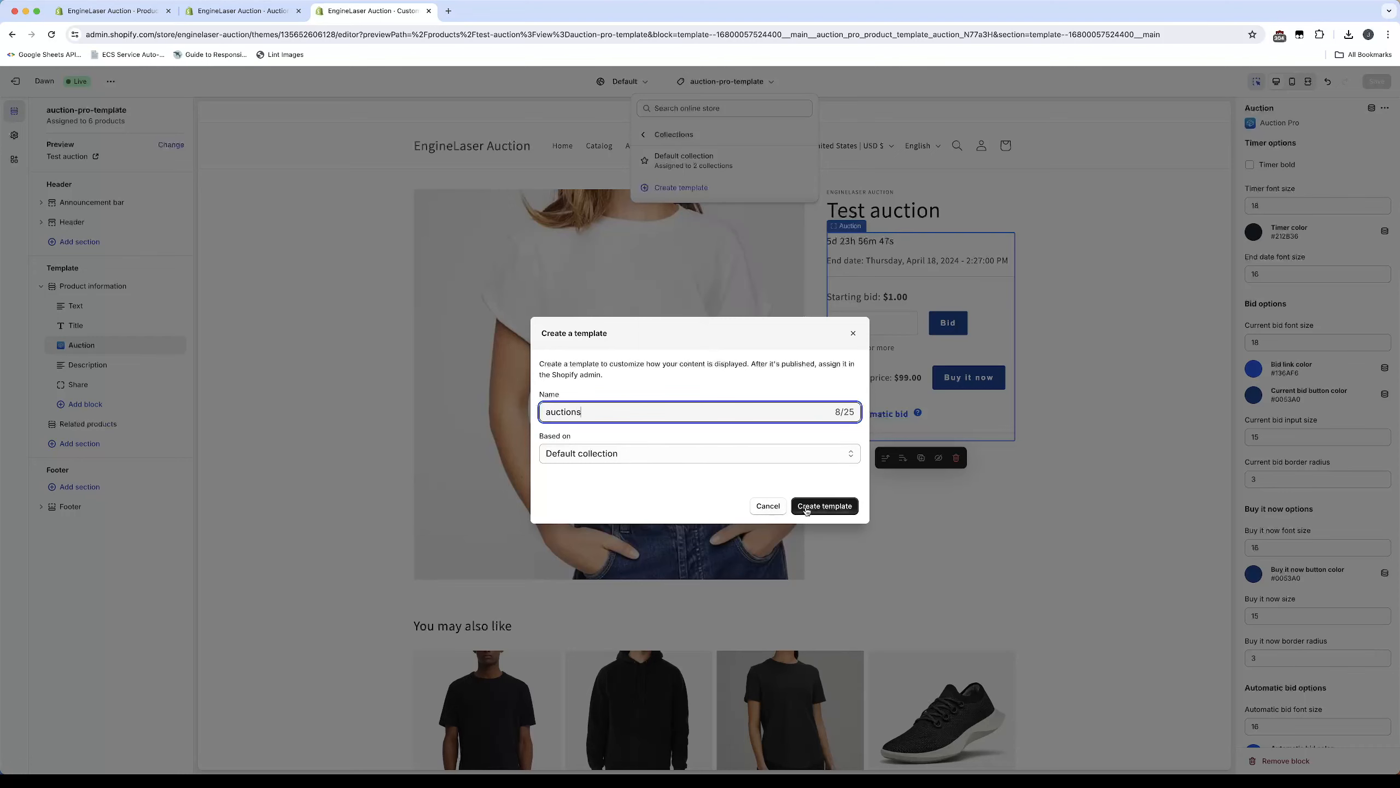
click(806, 511)
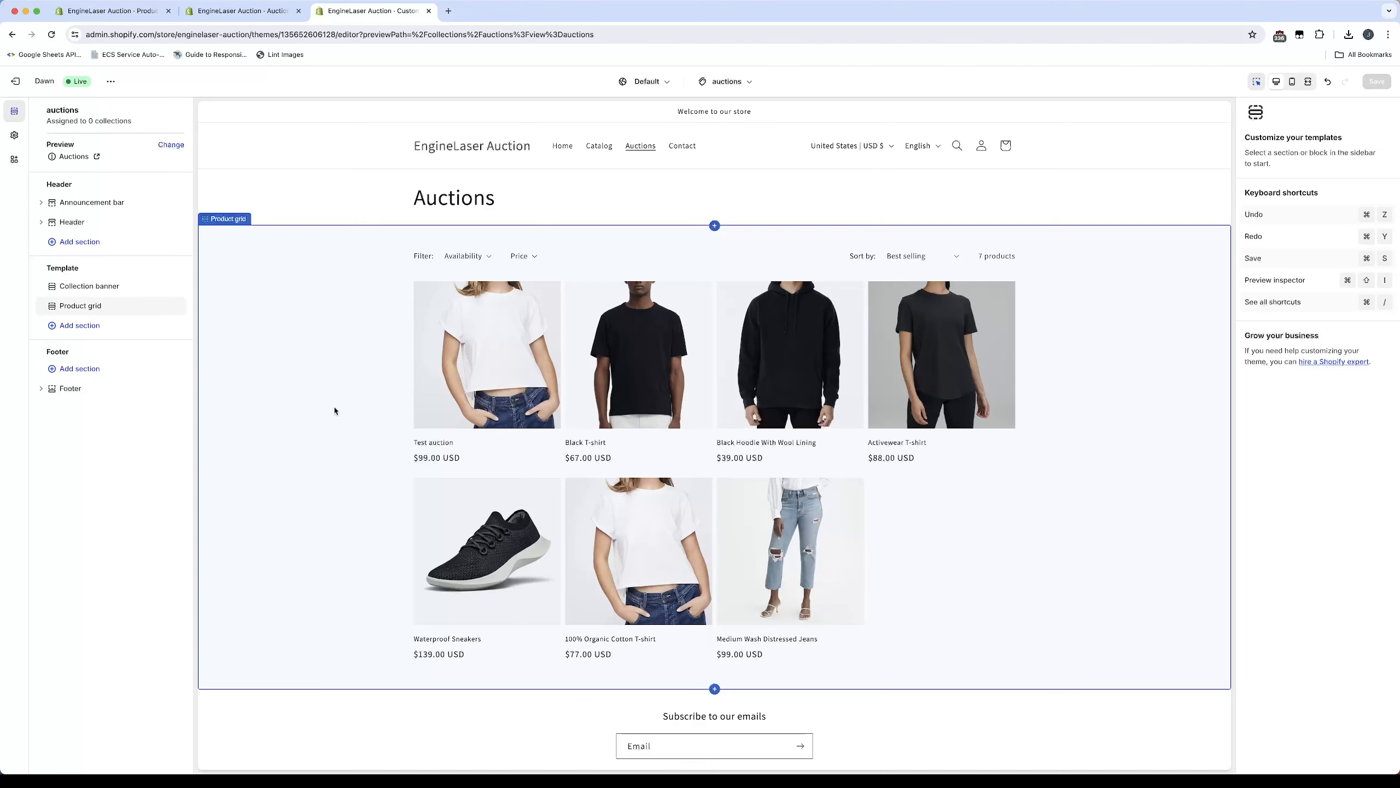
- Hide the Product grid section, add Auction Pro's Auction collection app section to the template, and save it
mouse_move(155, 309)
click(178, 307)
click(83, 325)
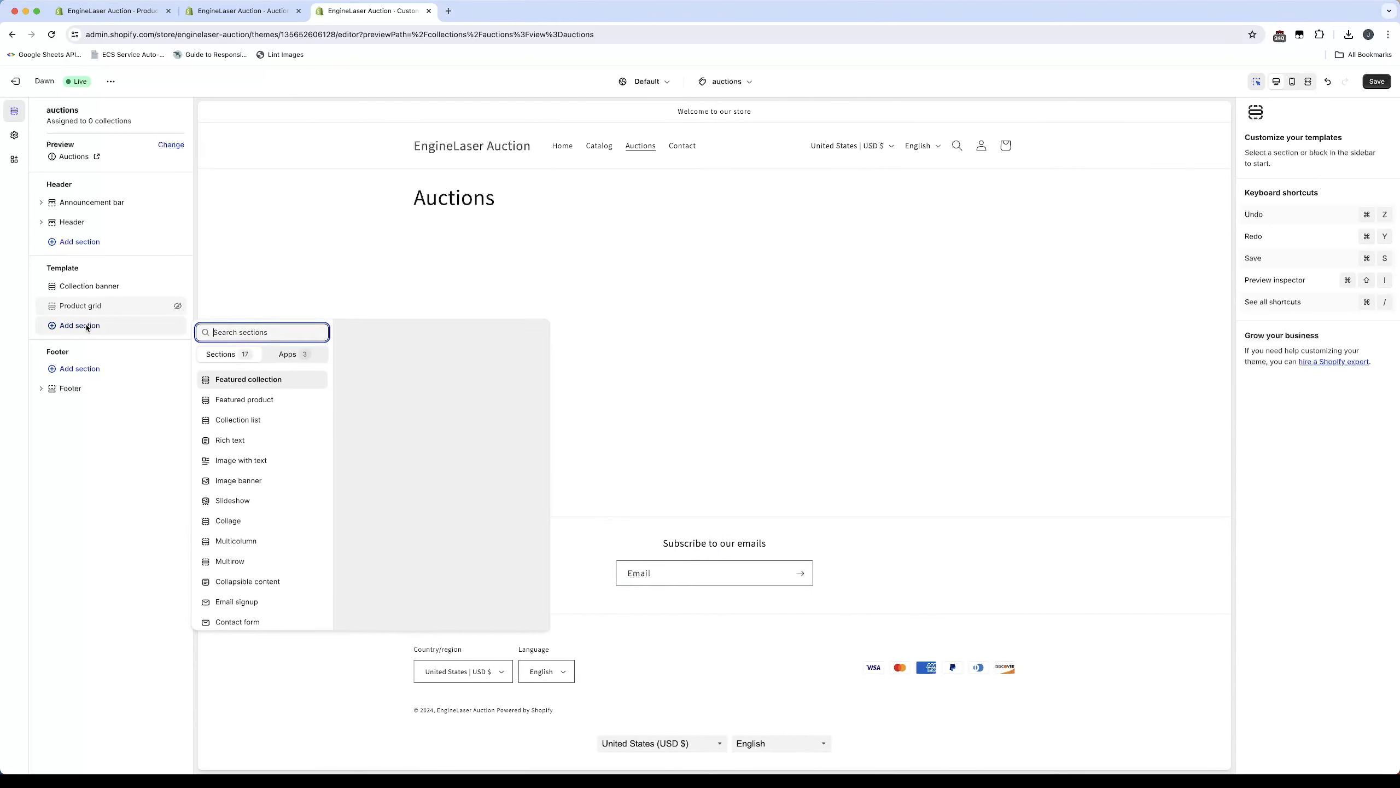
click(286, 357)
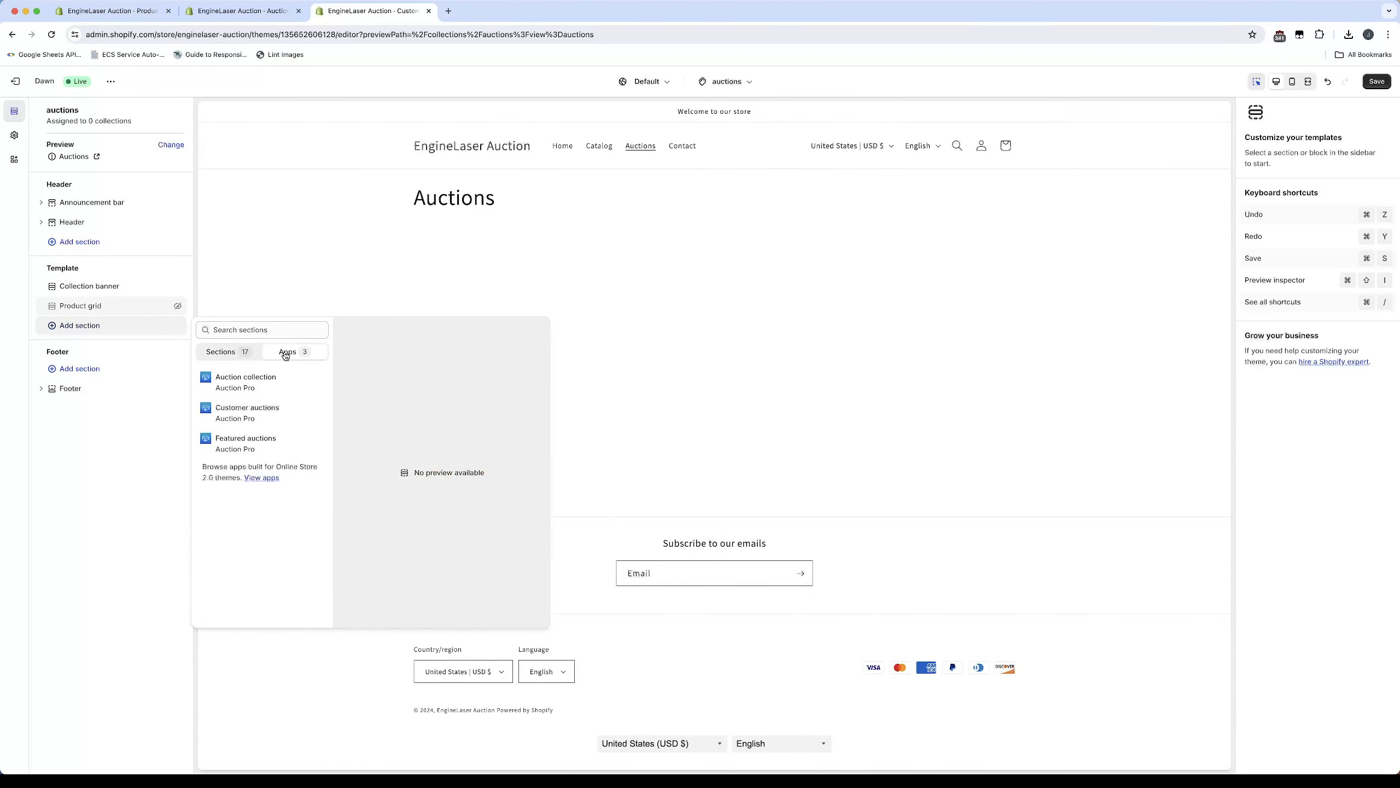
click(246, 381)
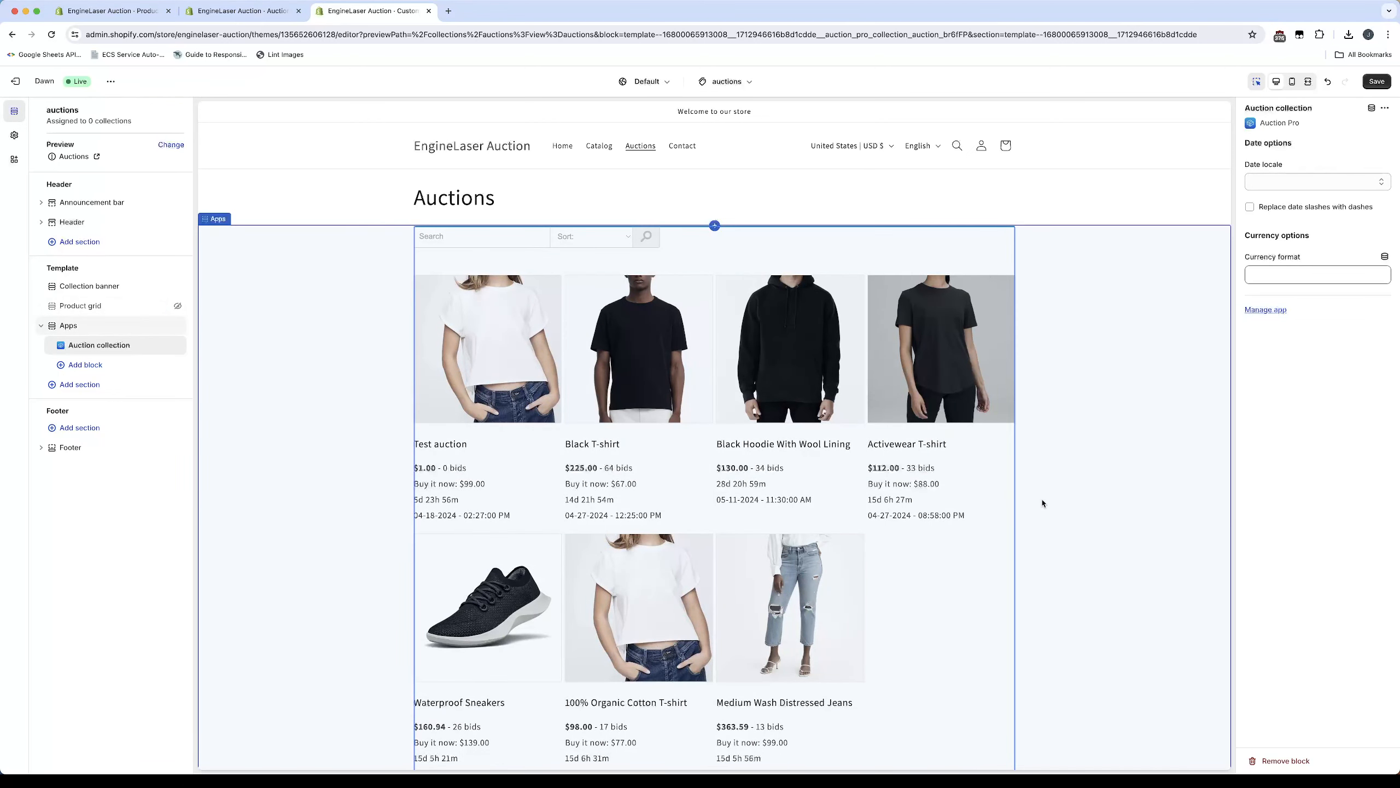
click(1375, 82)
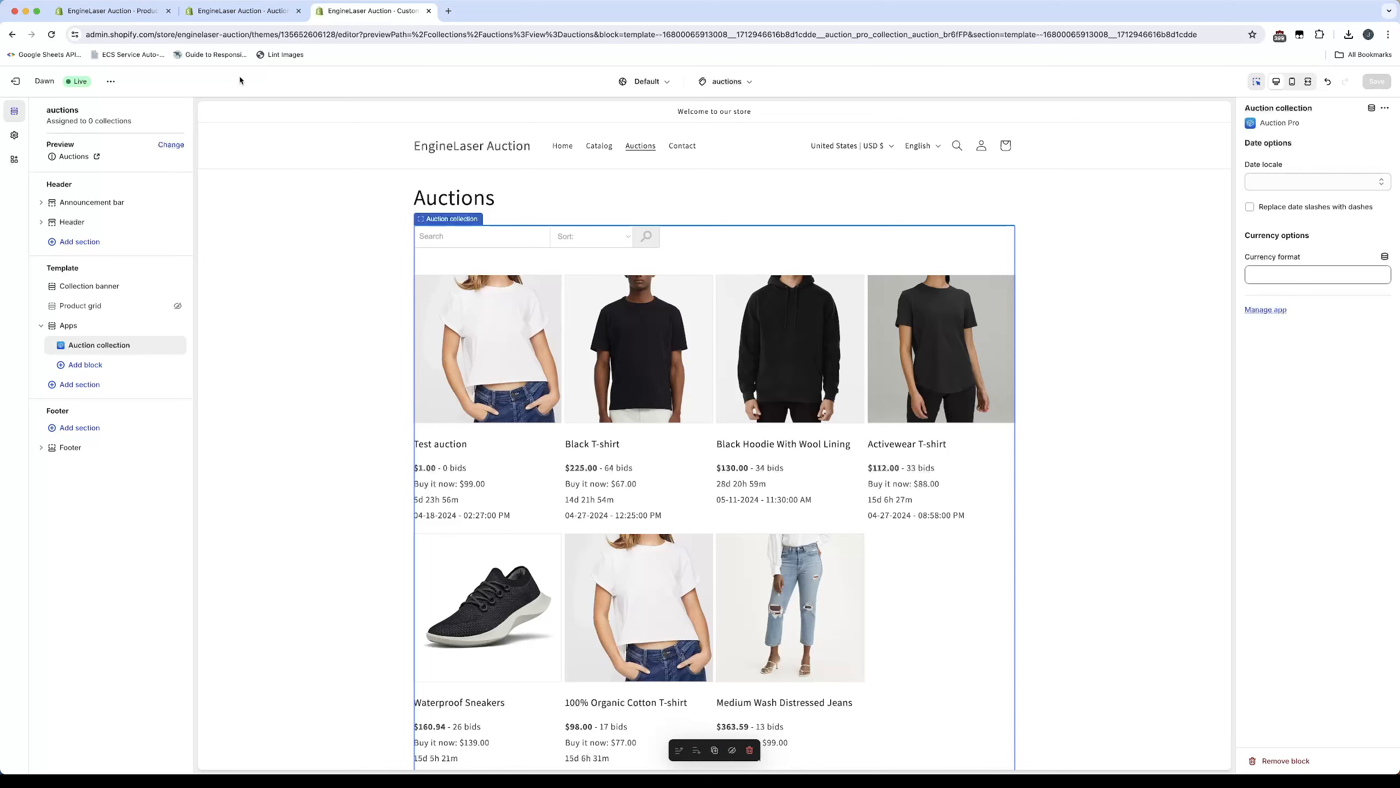
- Leave the theme editor, assign the auctions theme template to the Auctions collection in the store admin, and save the collection
click(15, 81)
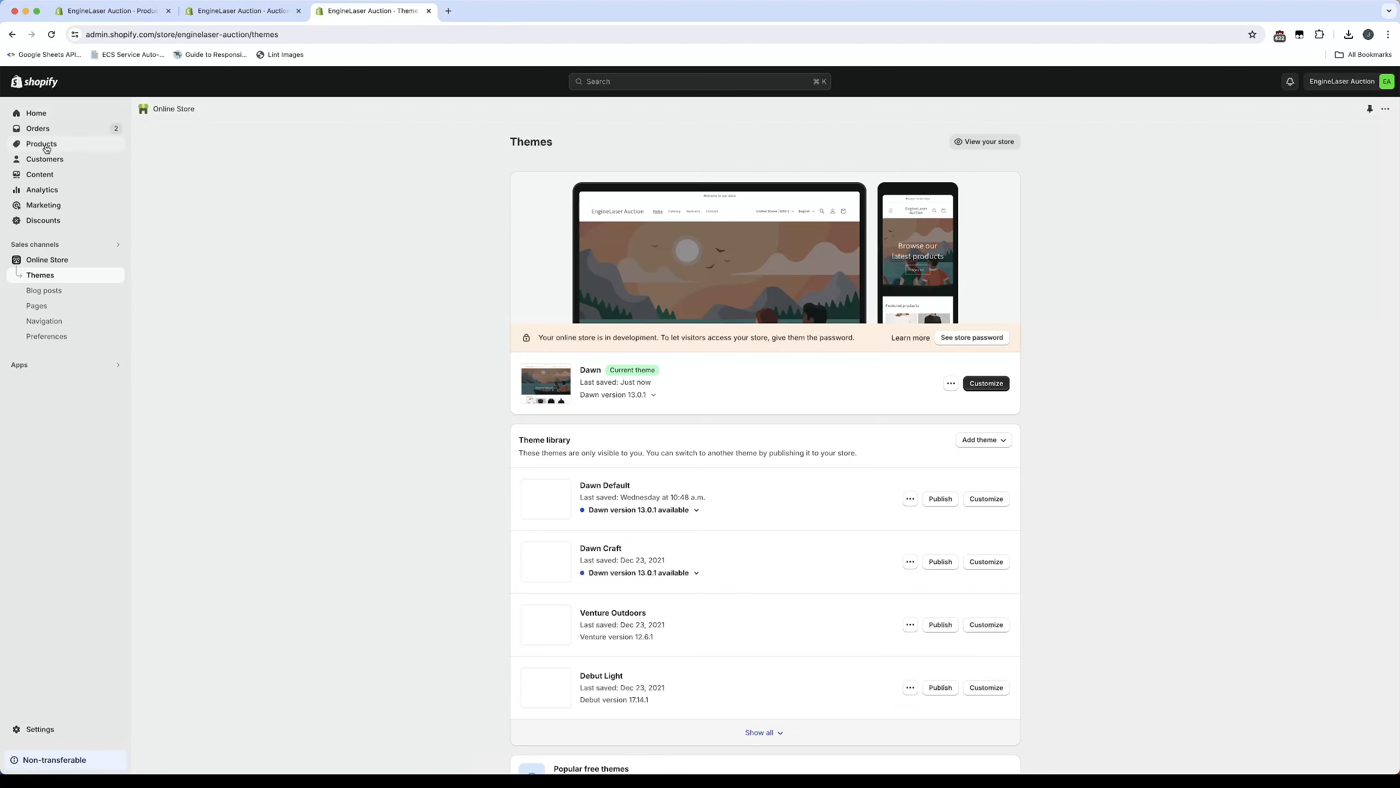
click(44, 147)
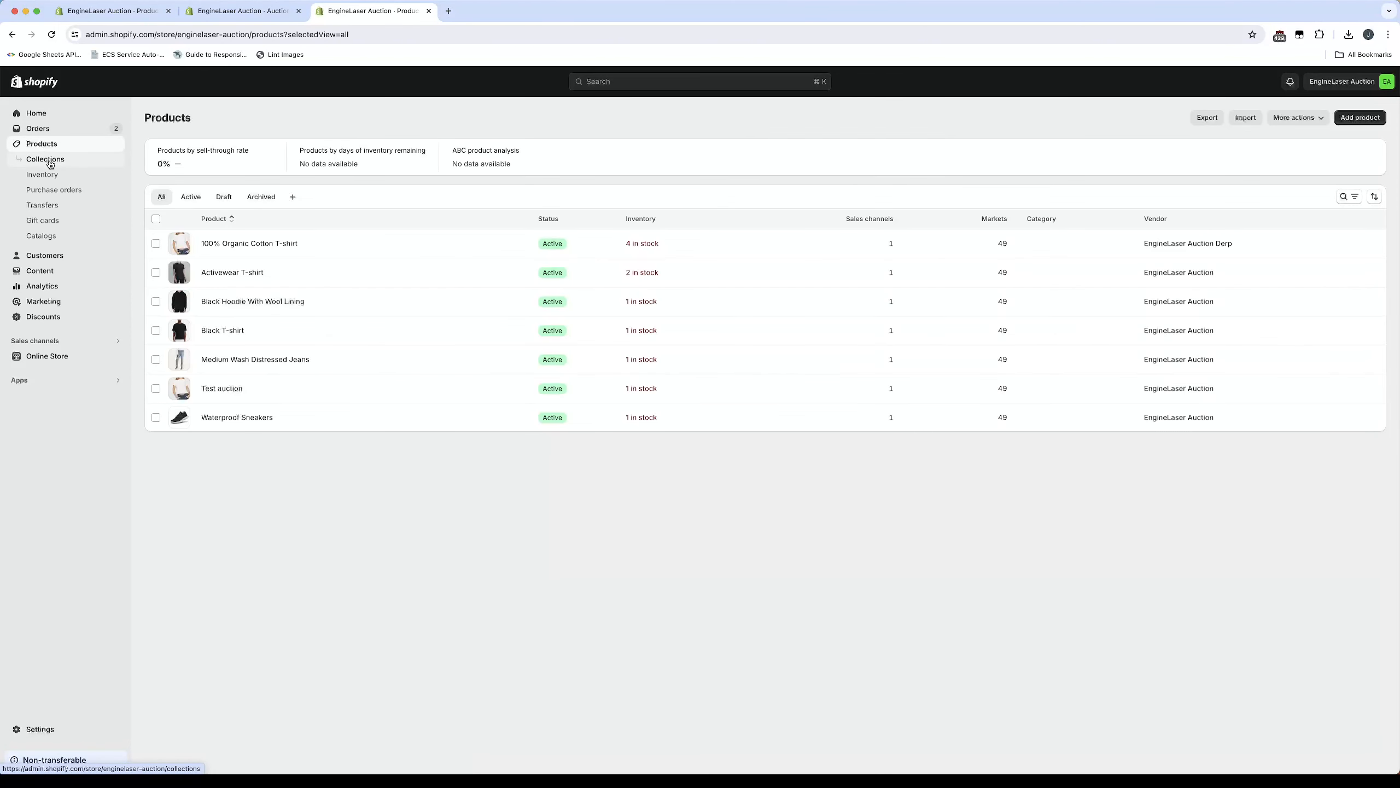
click(48, 160)
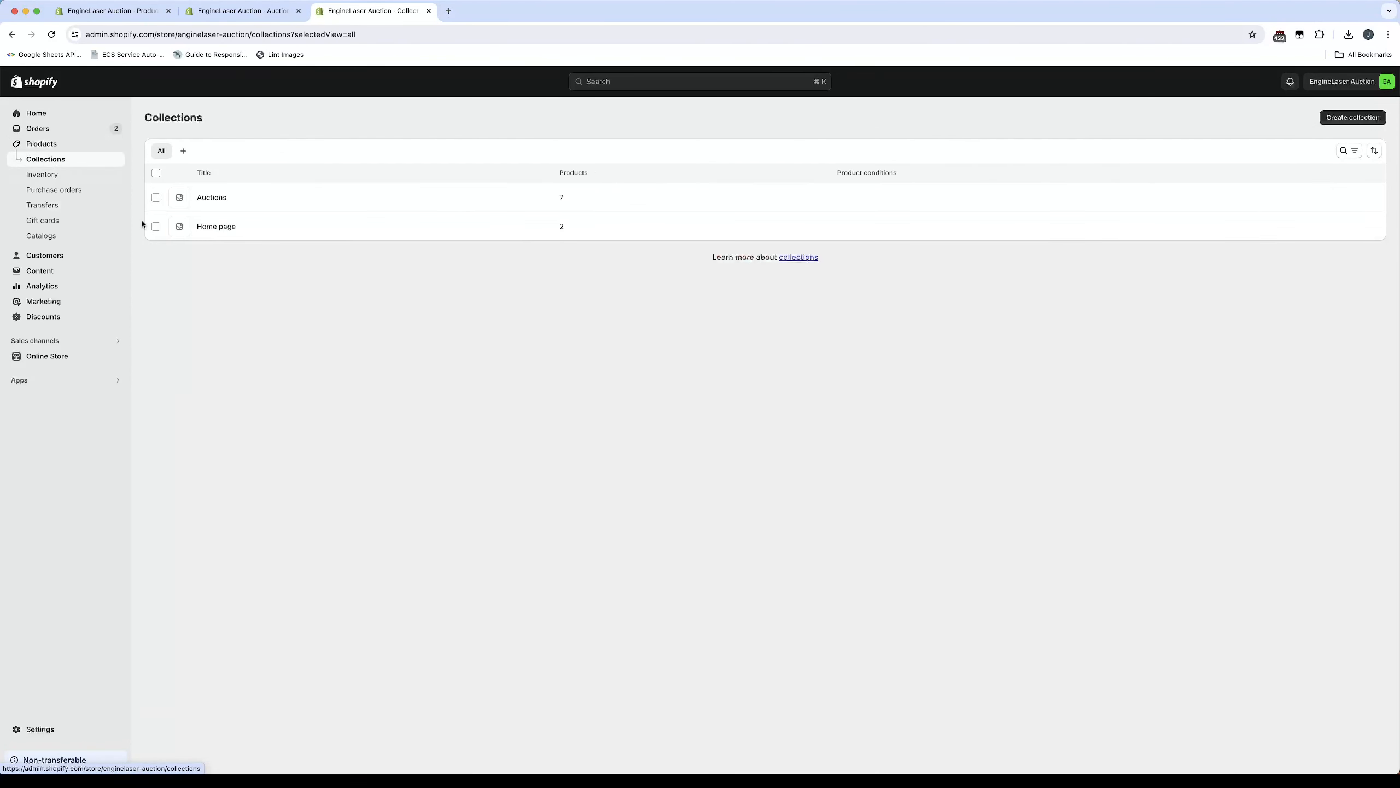
click(211, 198)
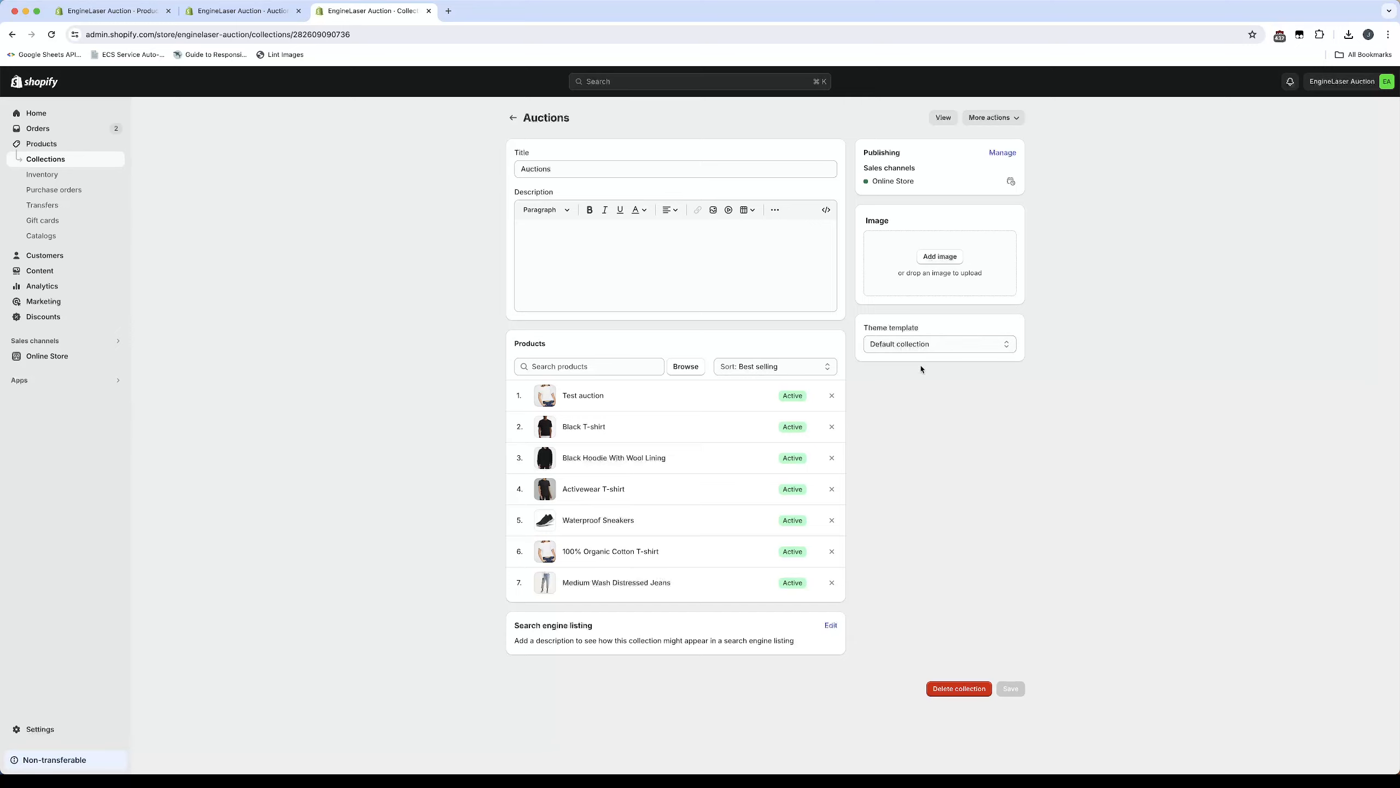
click(923, 348)
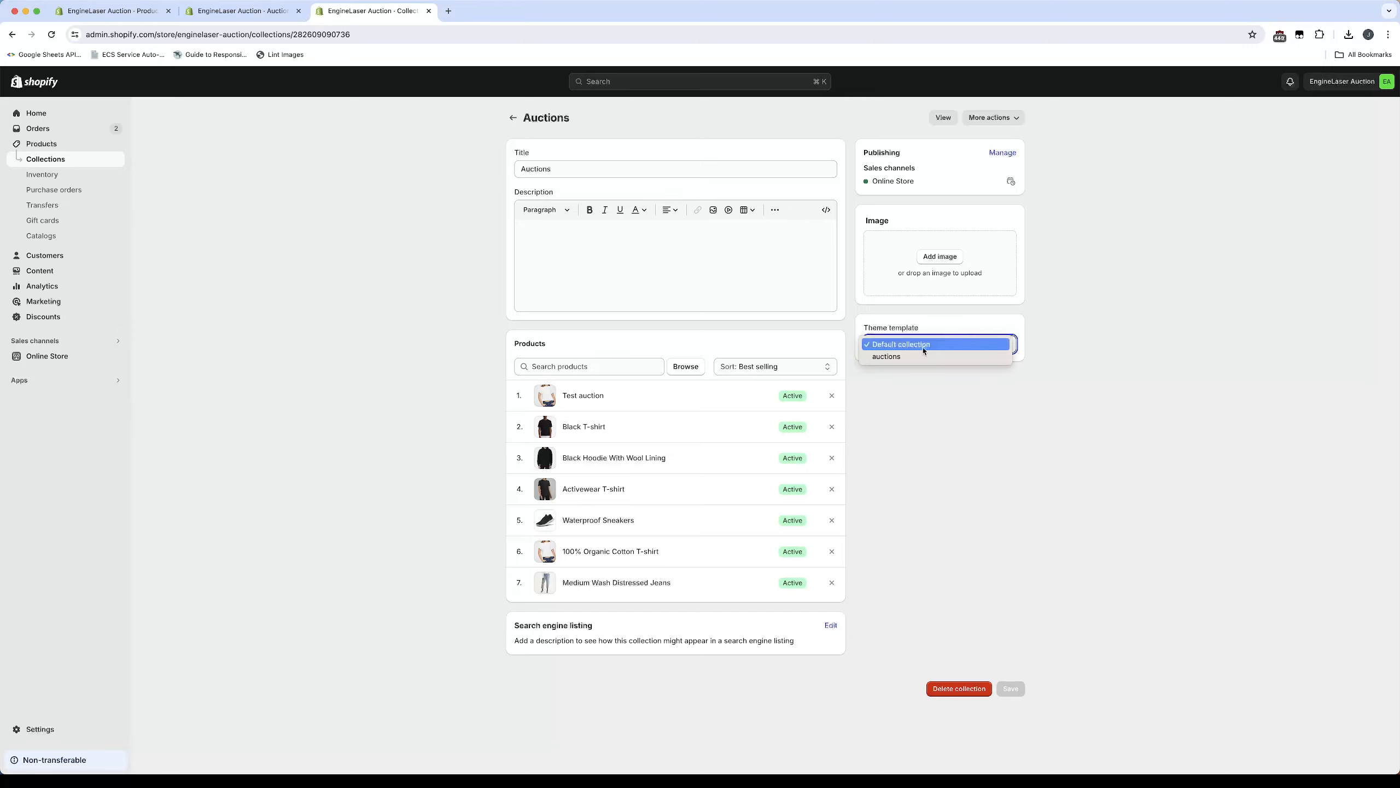
click(920, 357)
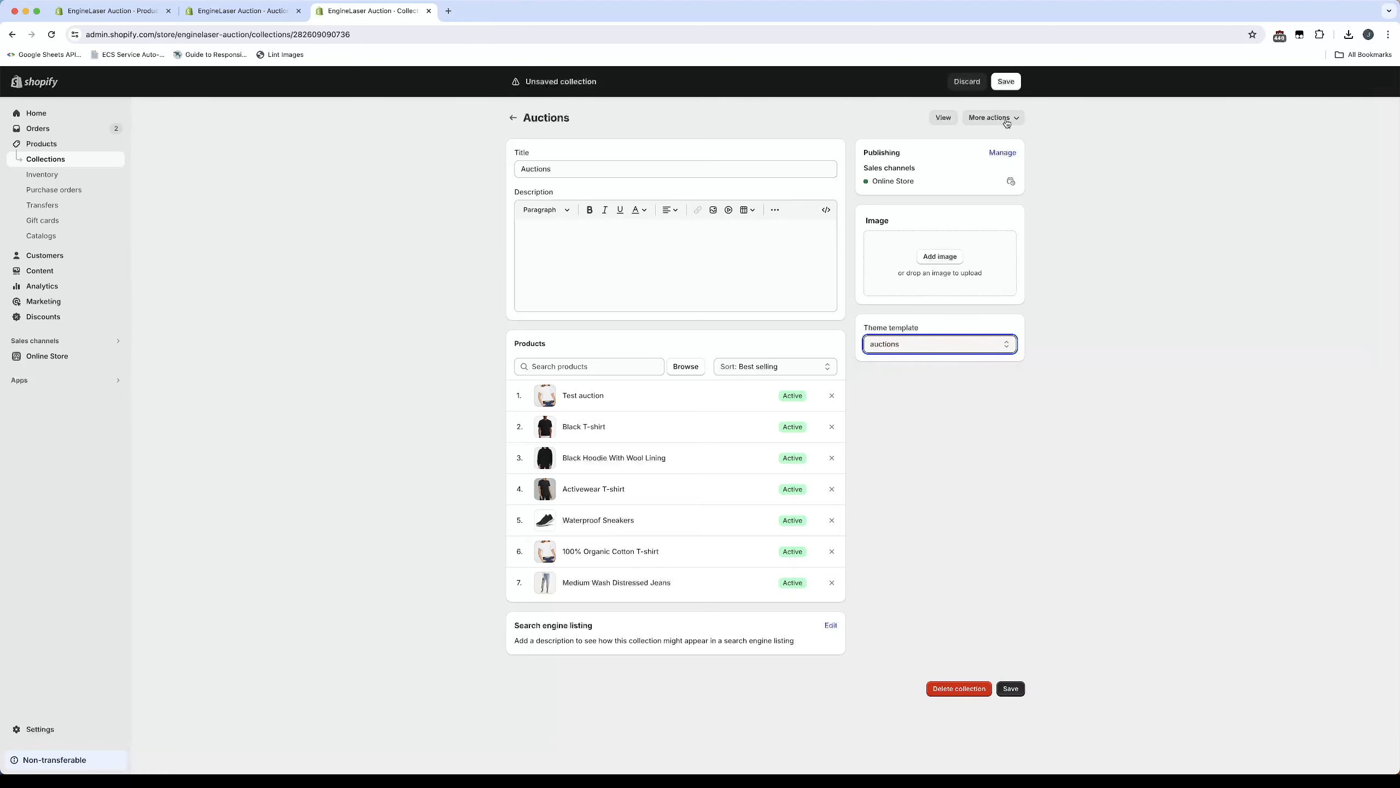
click(1005, 87)
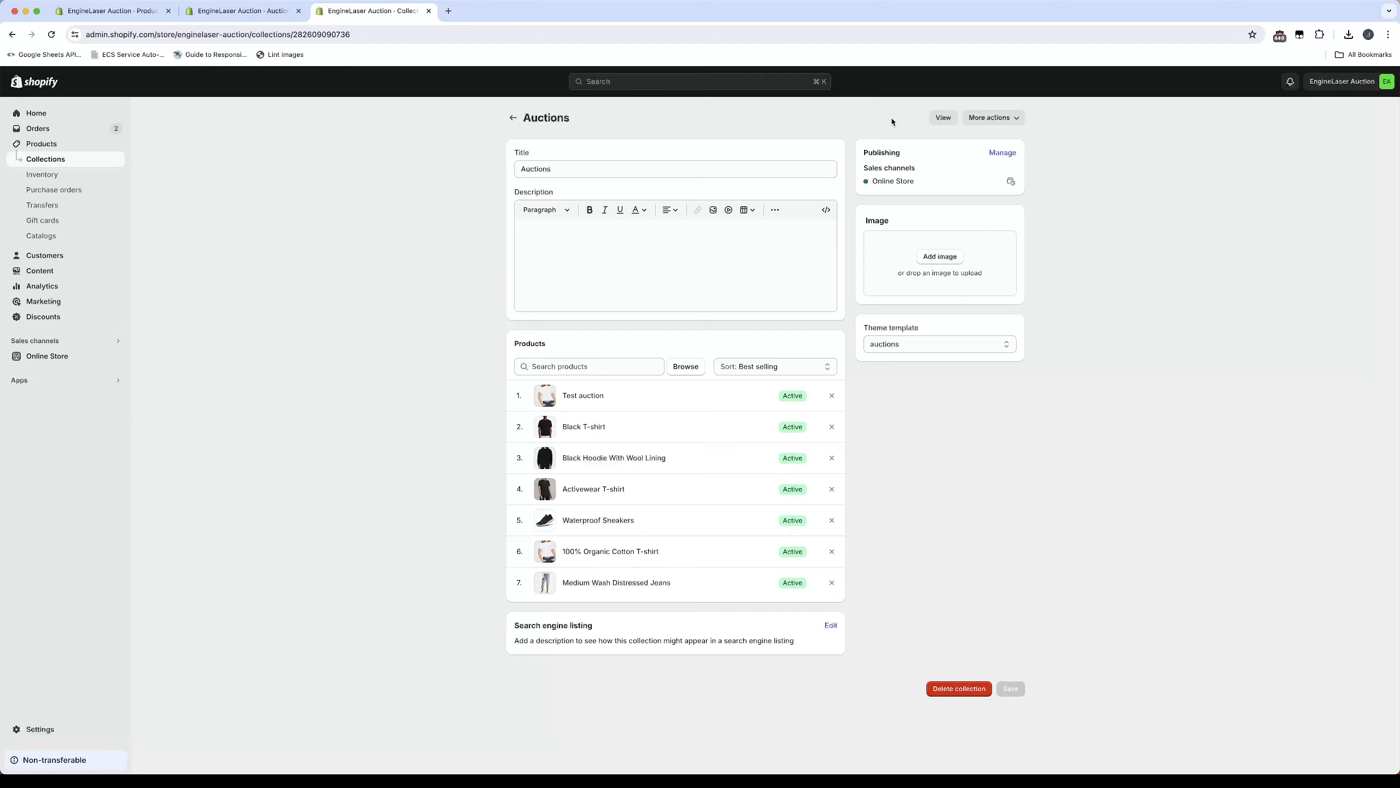
- View the Auctions collection in the online store and open the Test auction product page from it
click(941, 119)
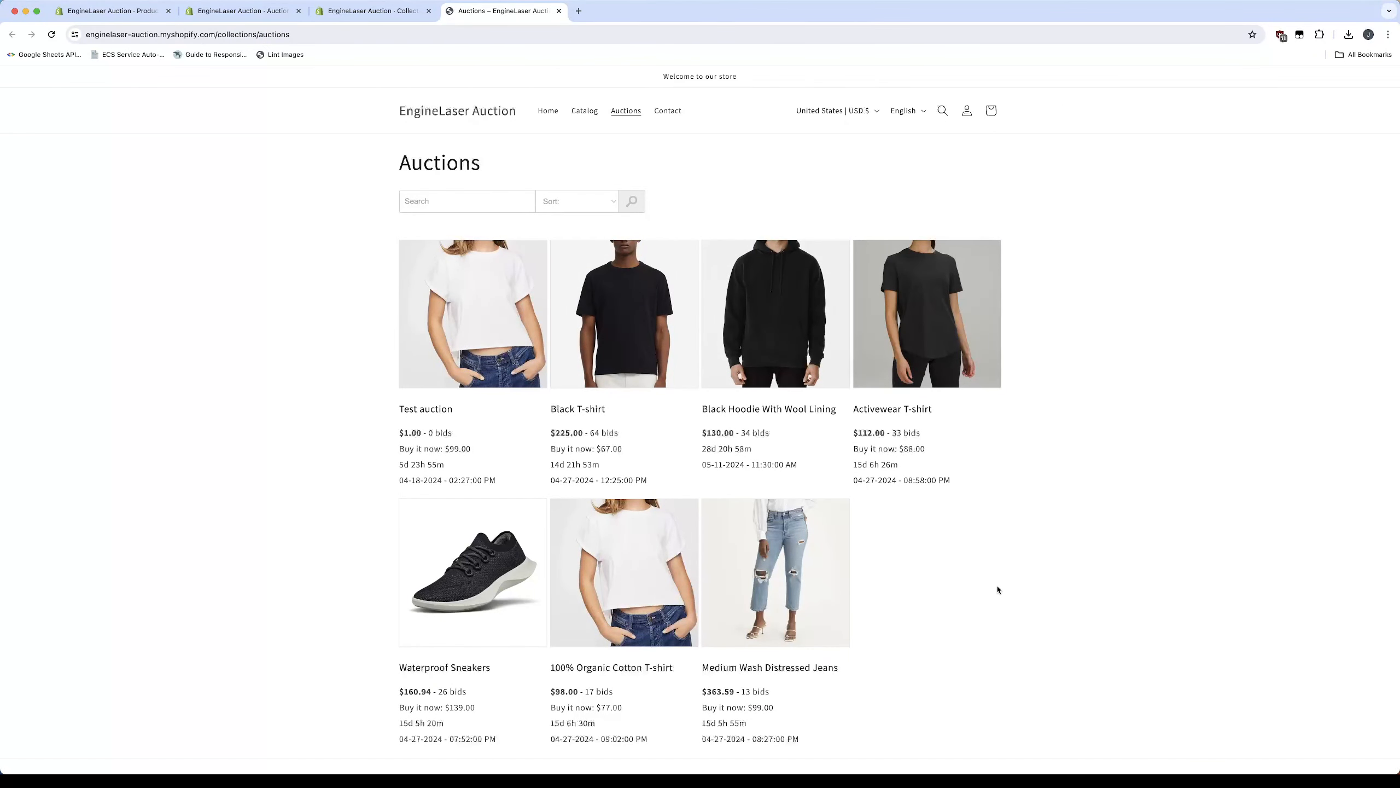
click(455, 322)
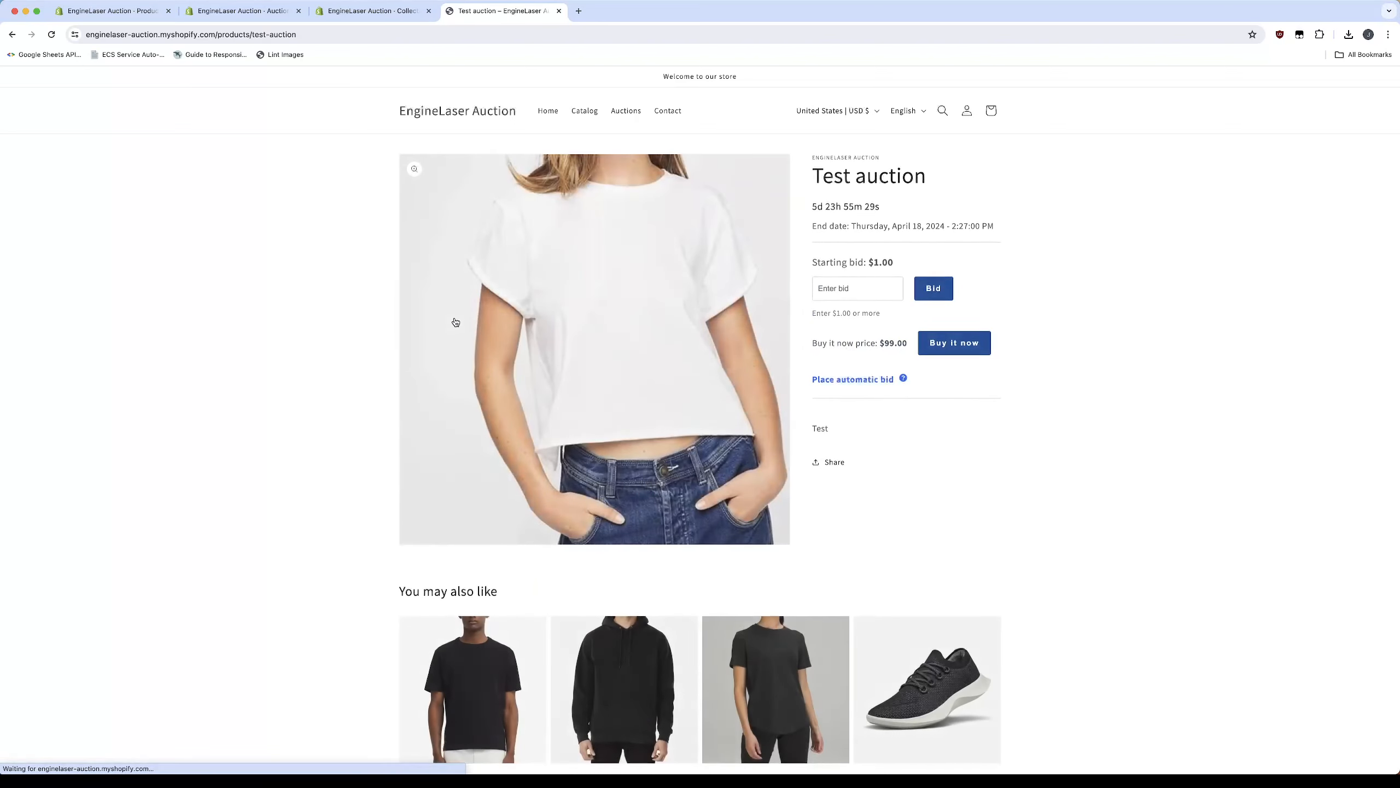